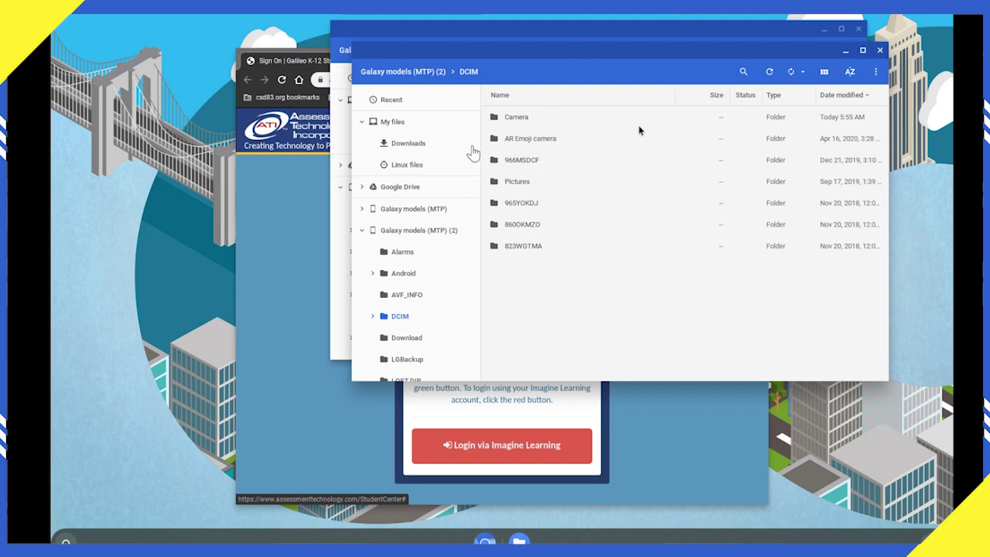
Step: Copy 20200721_125527.jpg from the phone's Camera folder into Downloads and preview it there
double_click(529, 118)
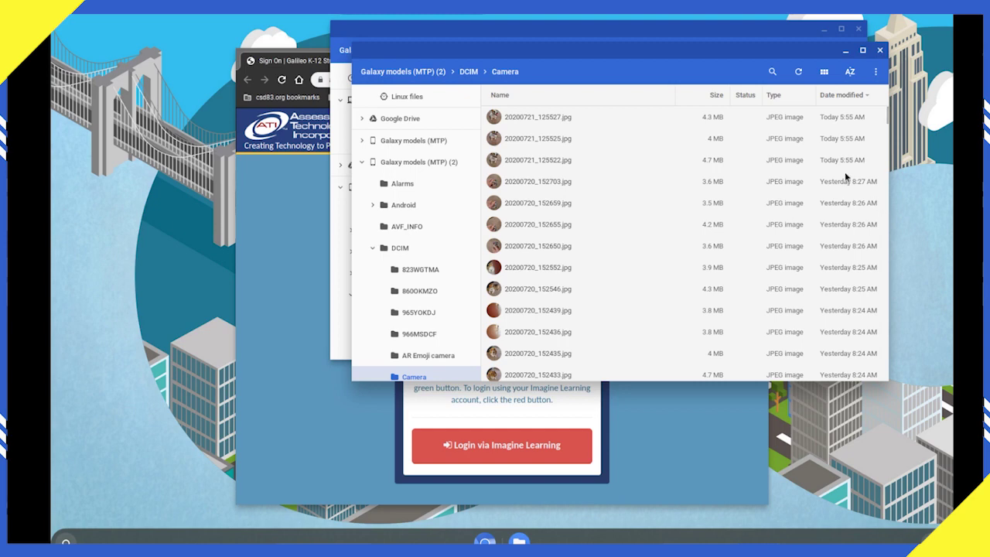
click(824, 72)
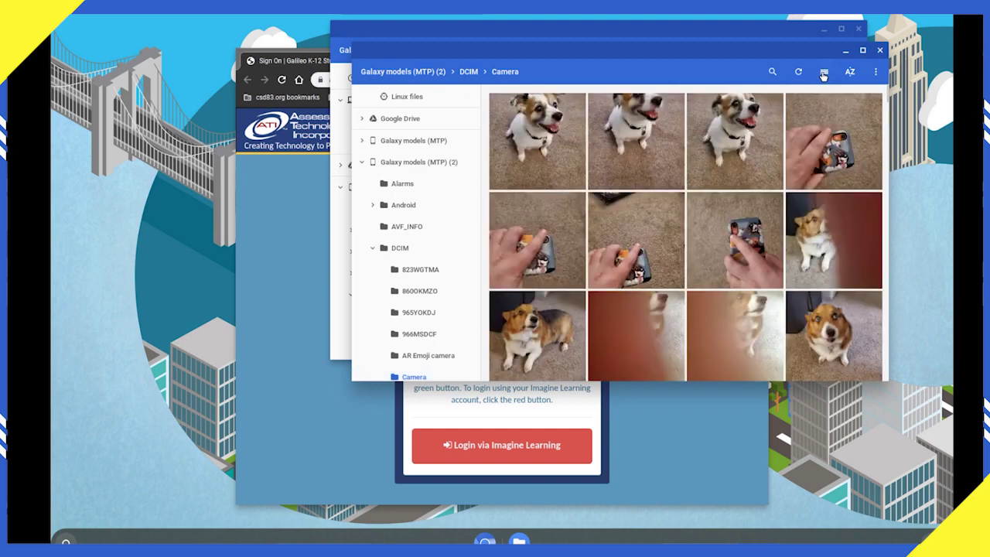
click(557, 134)
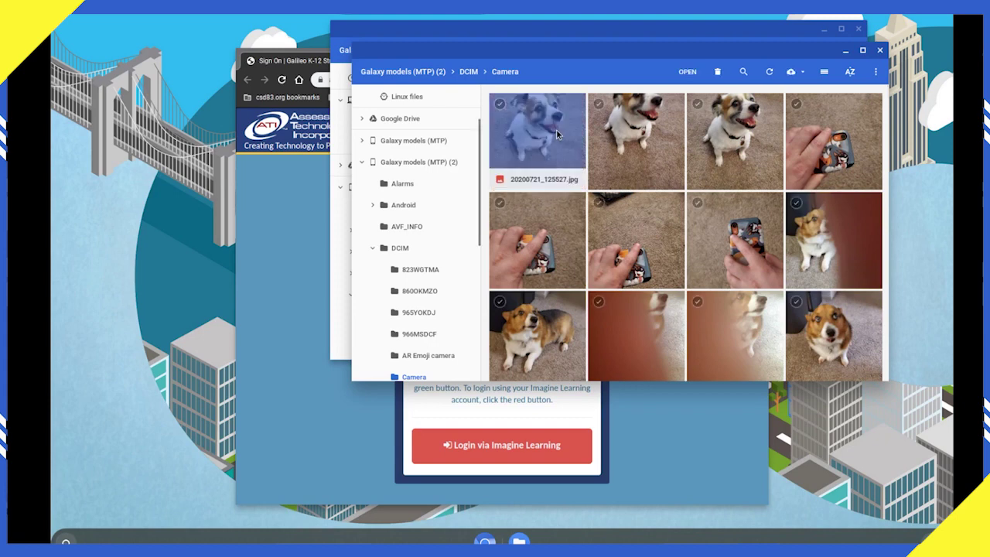
drag(556, 129, 405, 146)
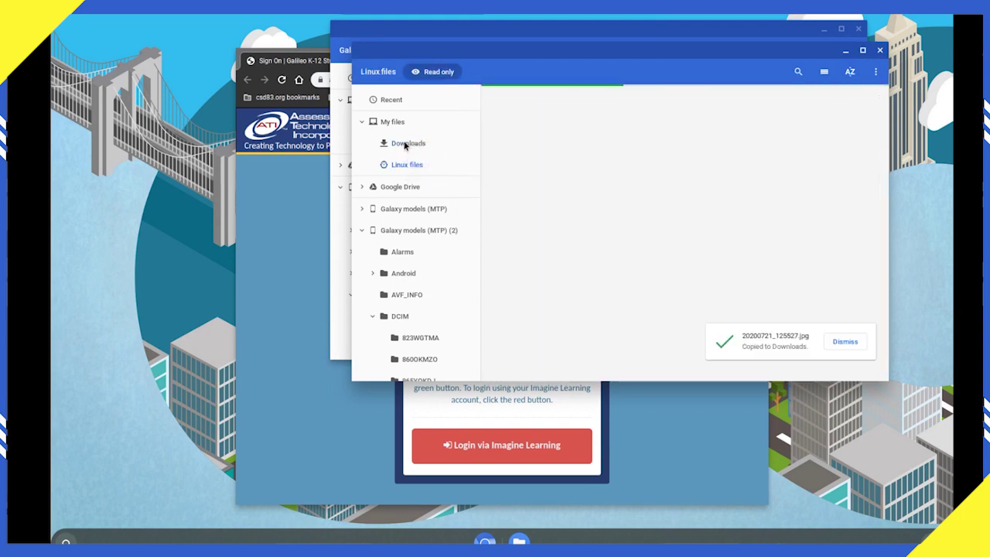
click(405, 145)
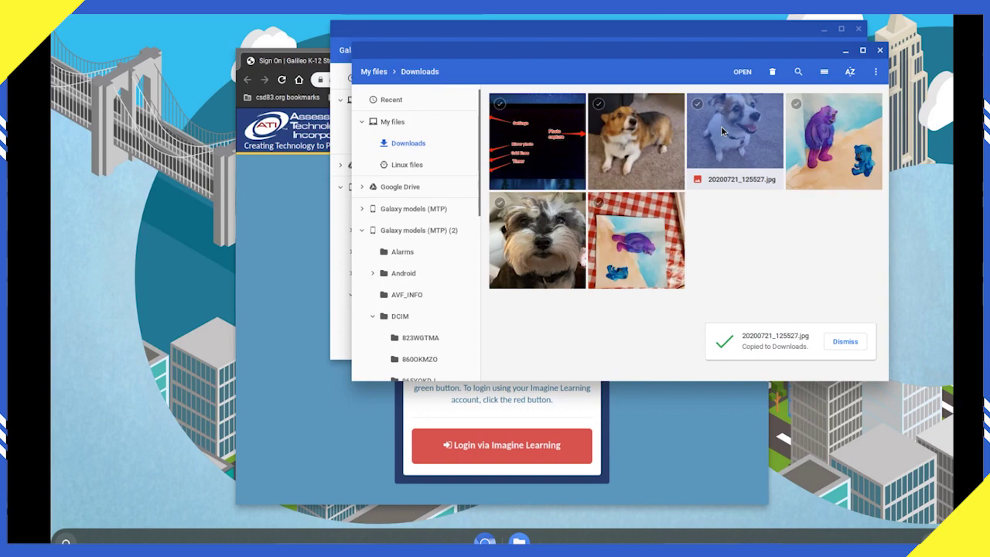
double_click(722, 132)
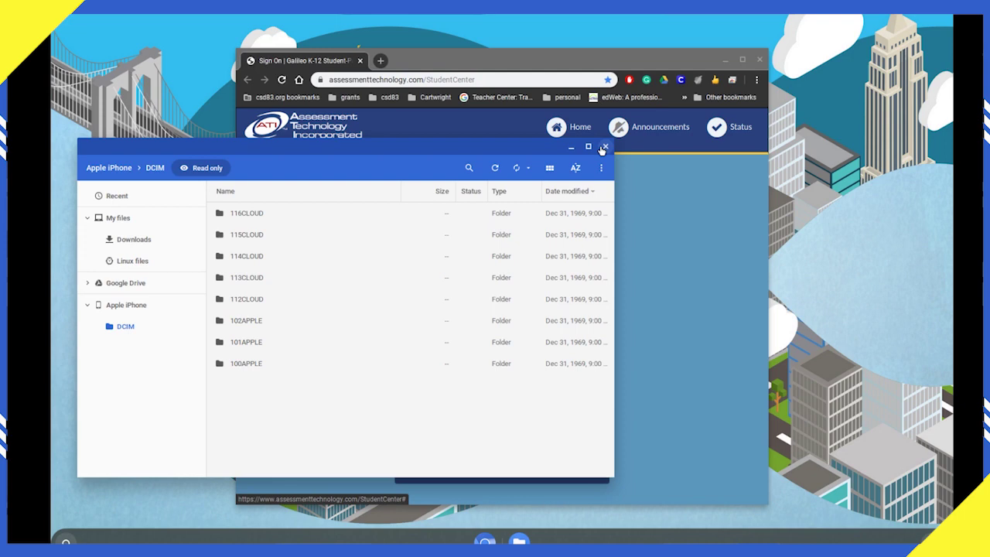
Step: Locate IMG_1999.JPG in the iPhone's 101APPLE folder and preview it
double_click(255, 319)
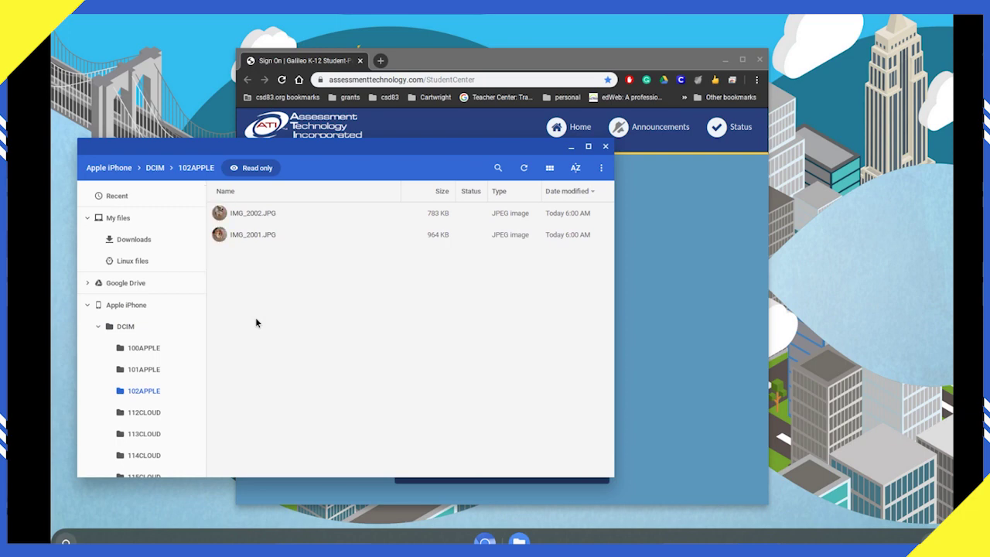
click(154, 168)
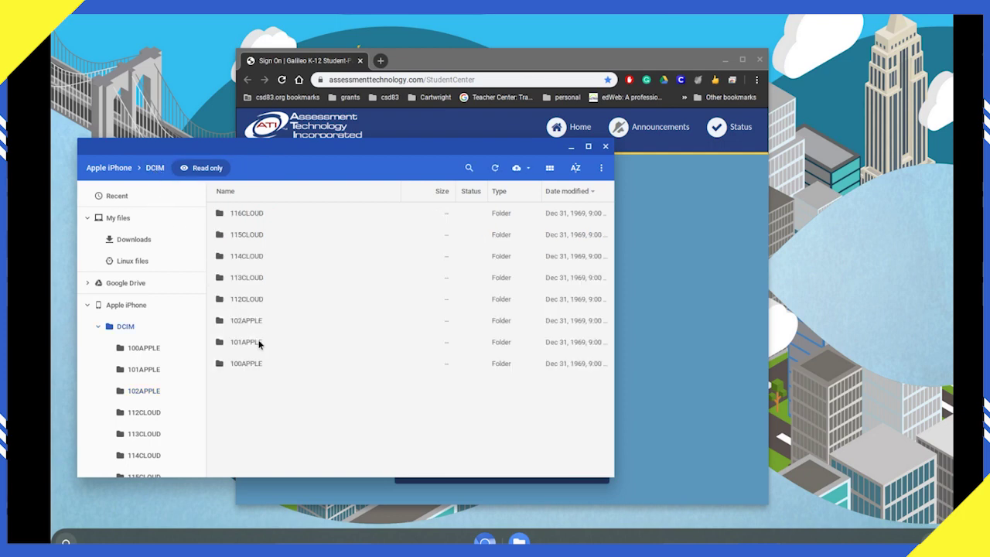
double_click(259, 342)
click(249, 215)
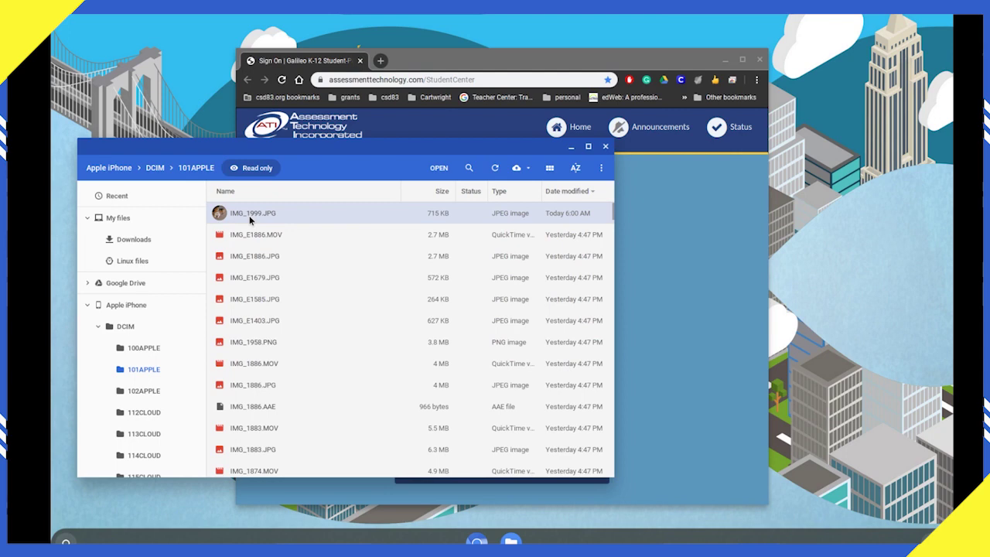
double_click(249, 217)
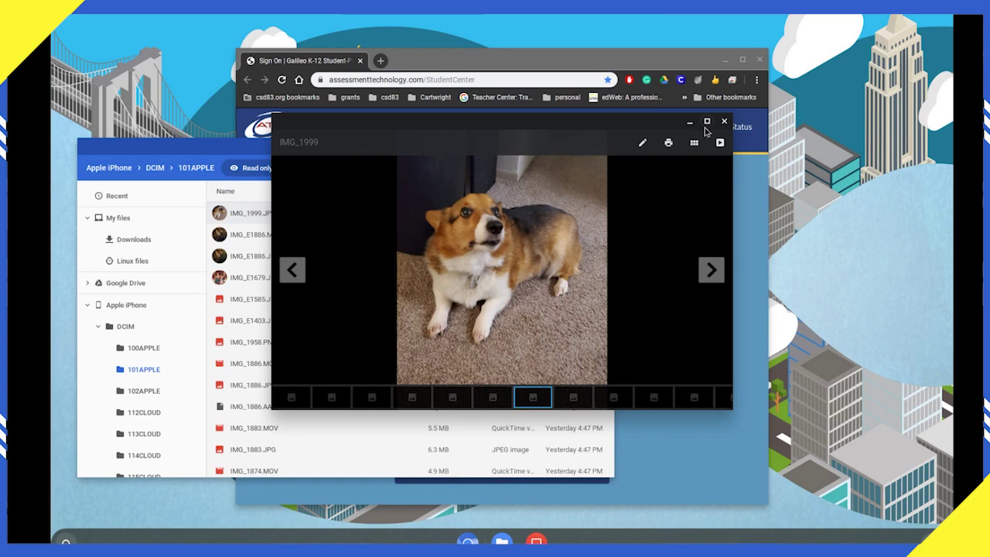
click(724, 122)
Step: Copy IMG_1999.JPG into Downloads and view the copy
drag(266, 218, 134, 242)
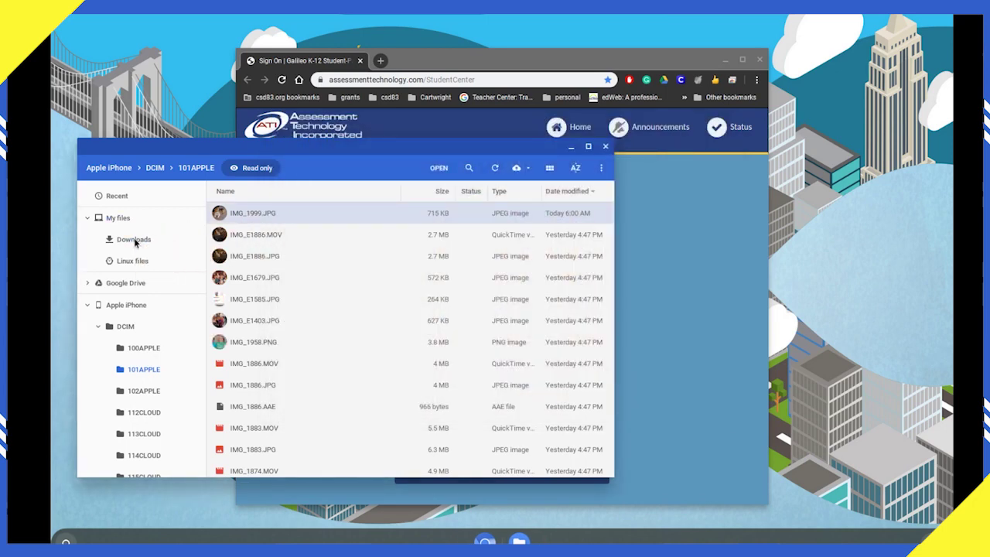
click(135, 240)
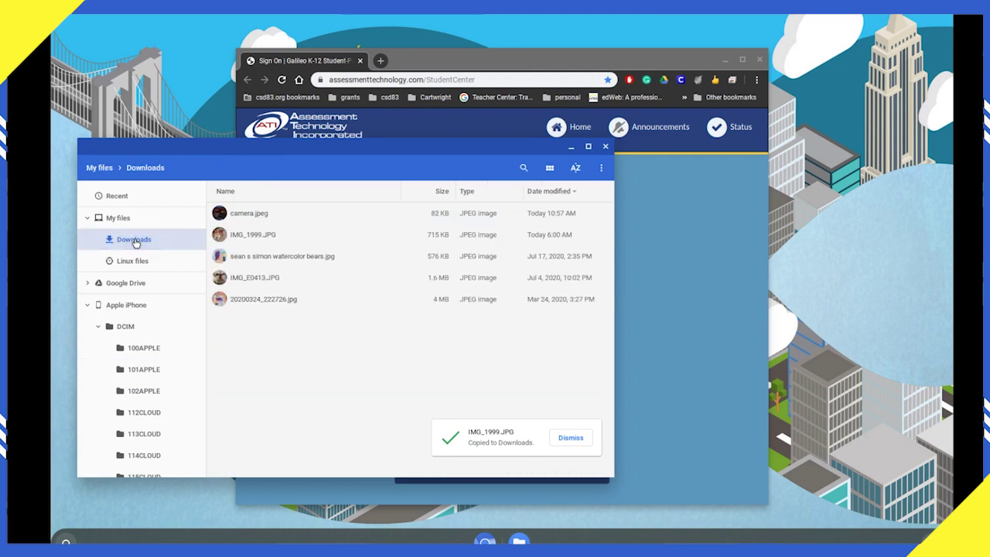
double_click(261, 234)
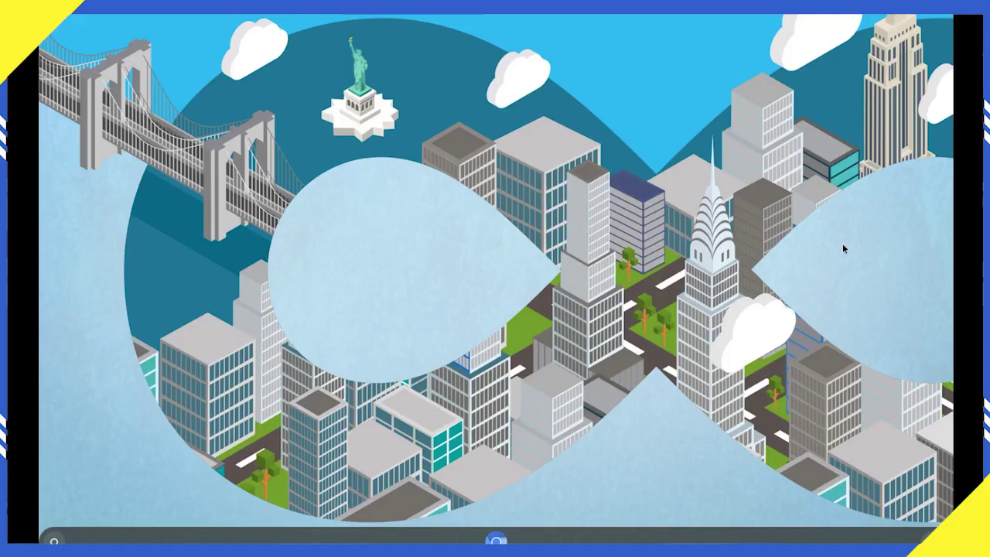
Step: Load pixlr.com/x in a new Chrome window
click(497, 540)
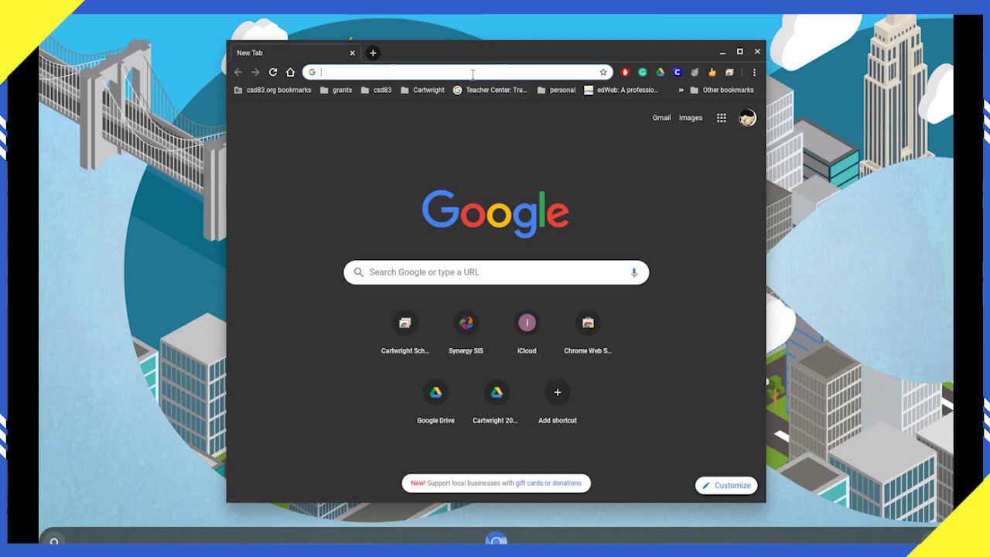
text(pixlr)
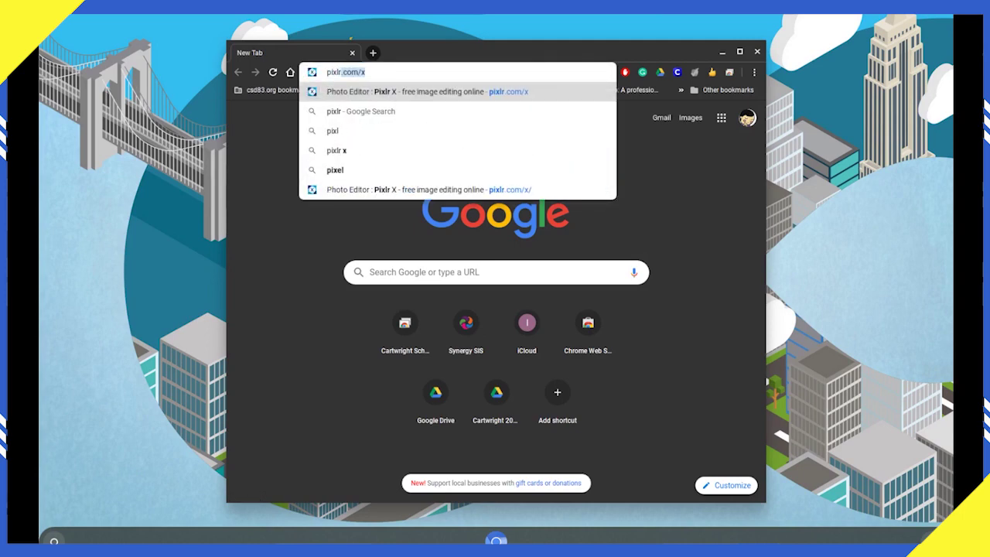
text(.com/x)
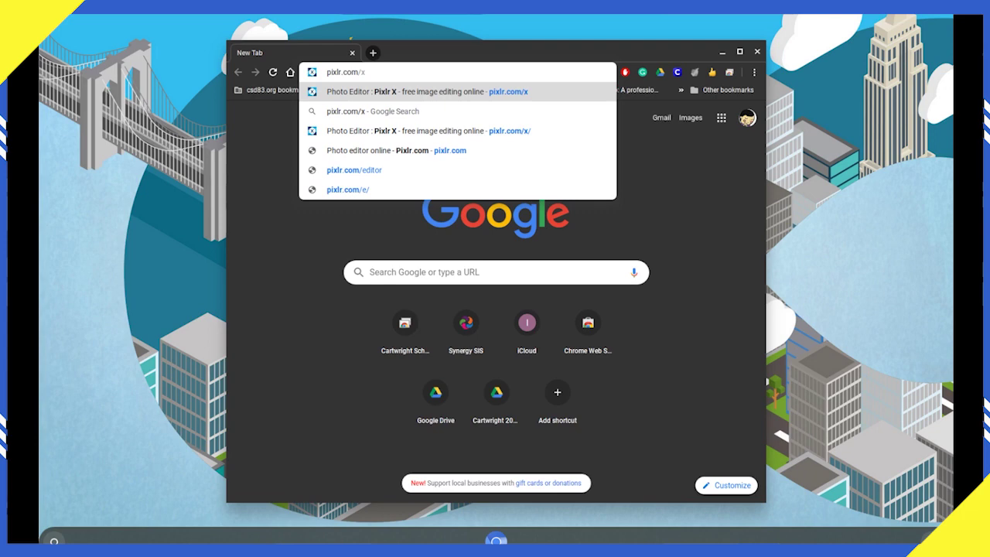
key(Return)
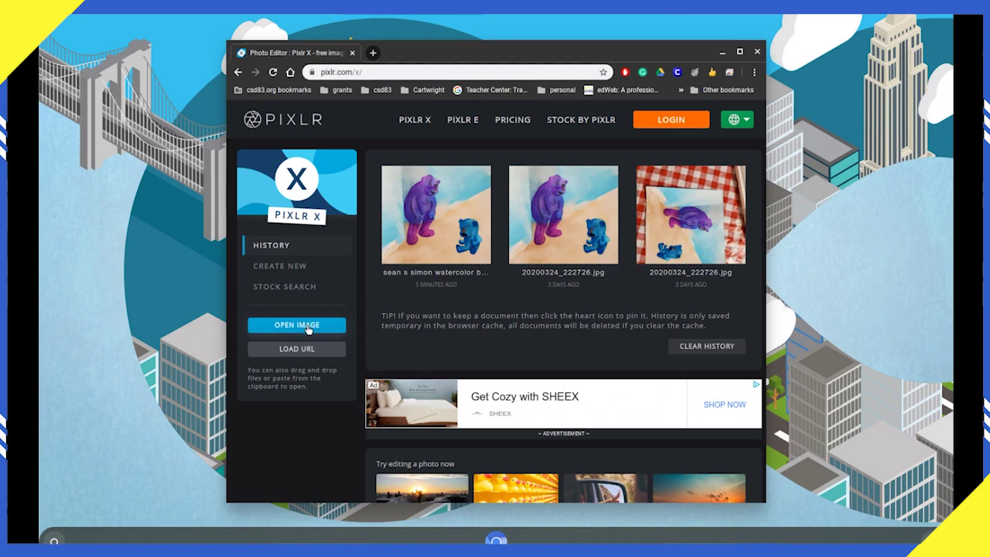
Step: Open the whale painting photo from Downloads, pre-resized to Ultra HD at 2880 x 3840
click(307, 327)
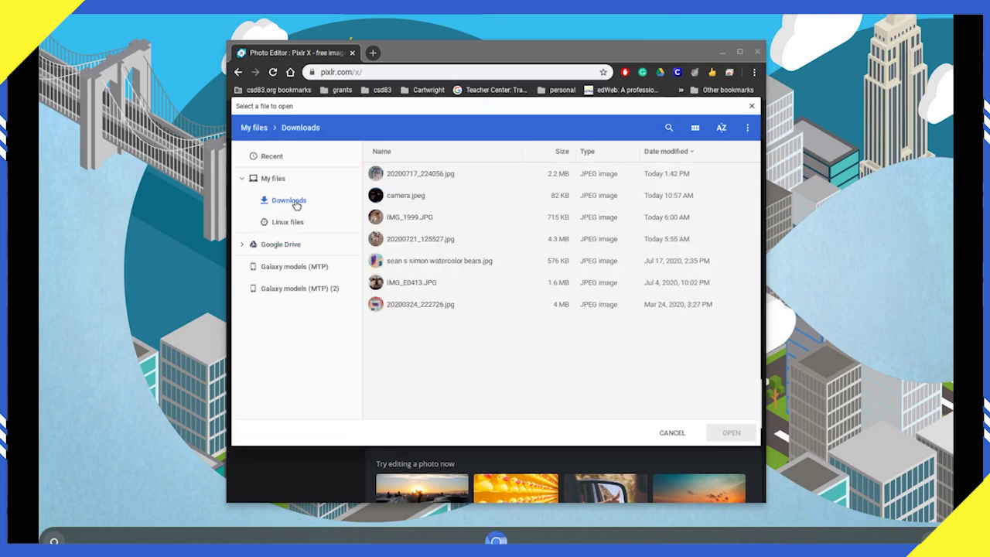
click(296, 203)
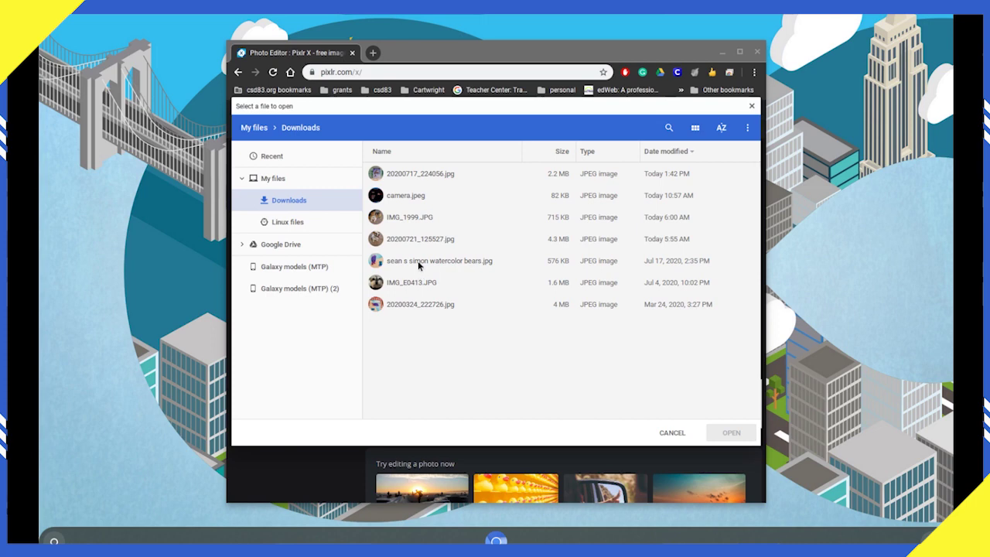
double_click(417, 177)
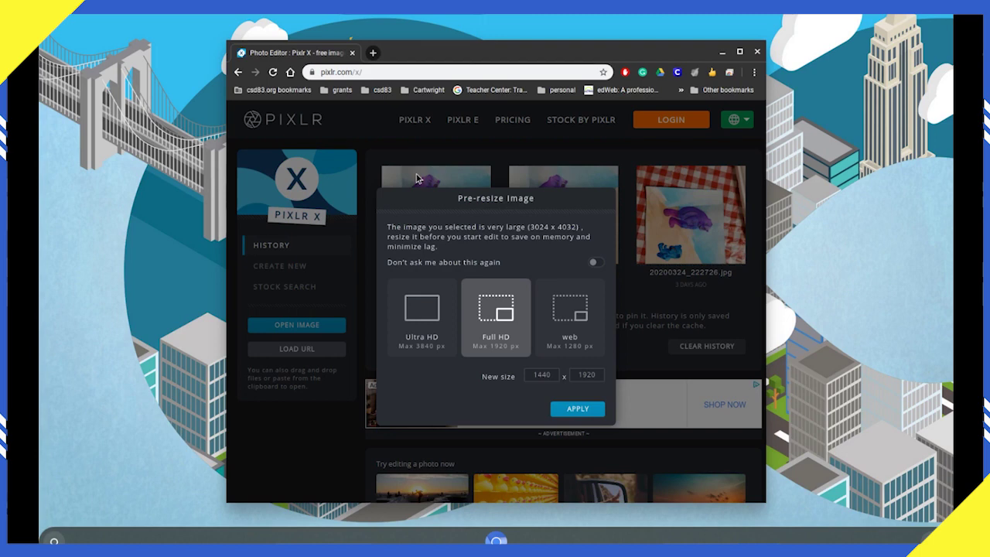
click(424, 321)
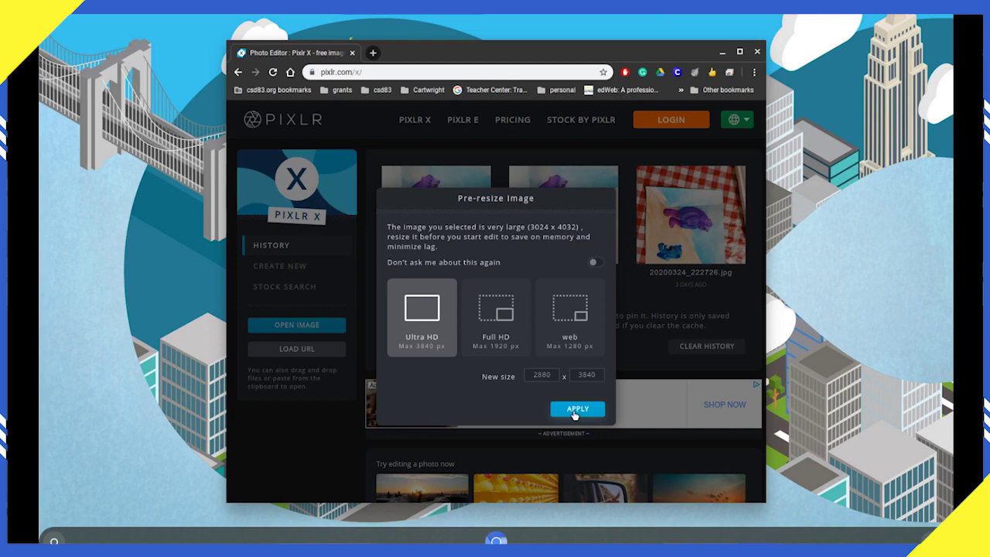
click(498, 327)
click(423, 318)
click(578, 410)
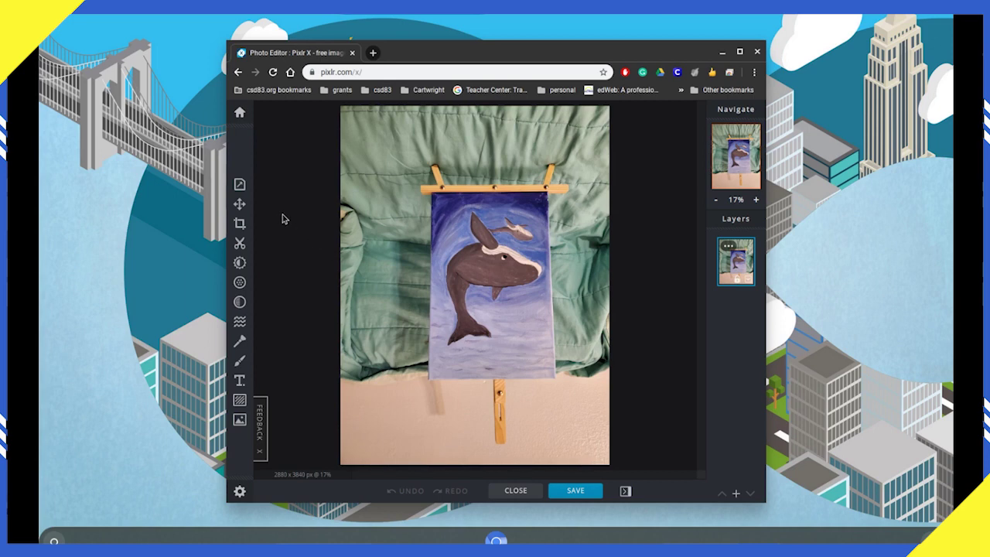
Step: Turn the whale photo 180° with two Rotate Right turns in Properties
click(239, 185)
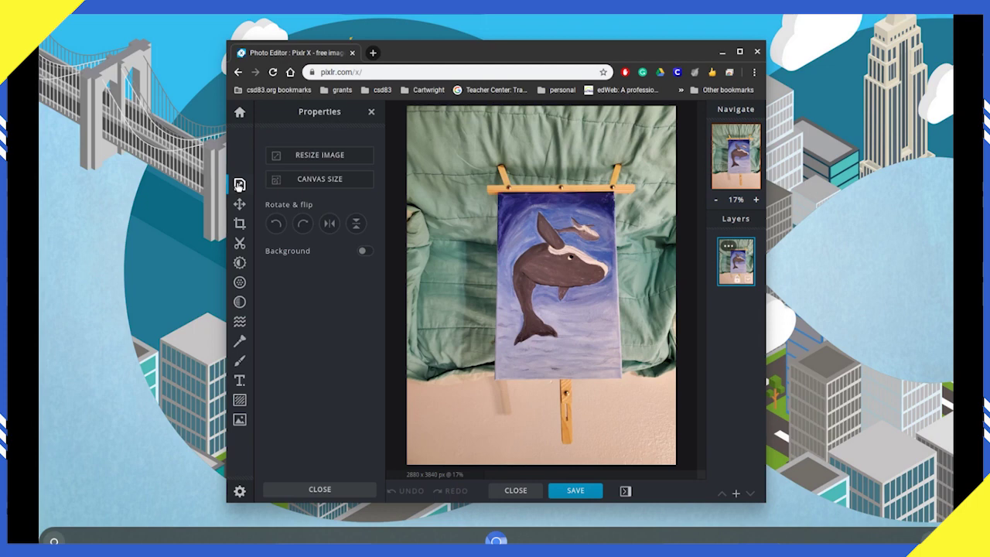
click(302, 224)
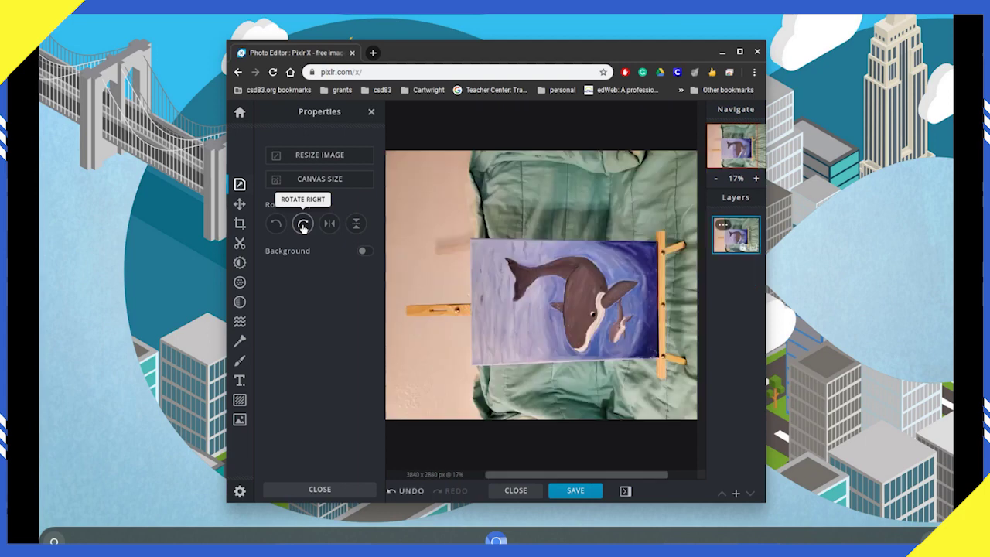
click(303, 224)
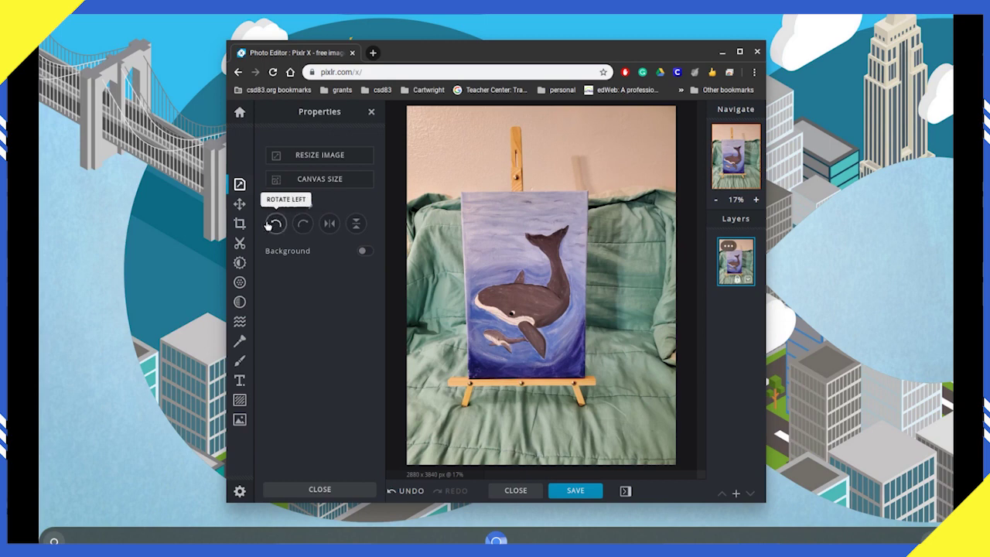
click(239, 226)
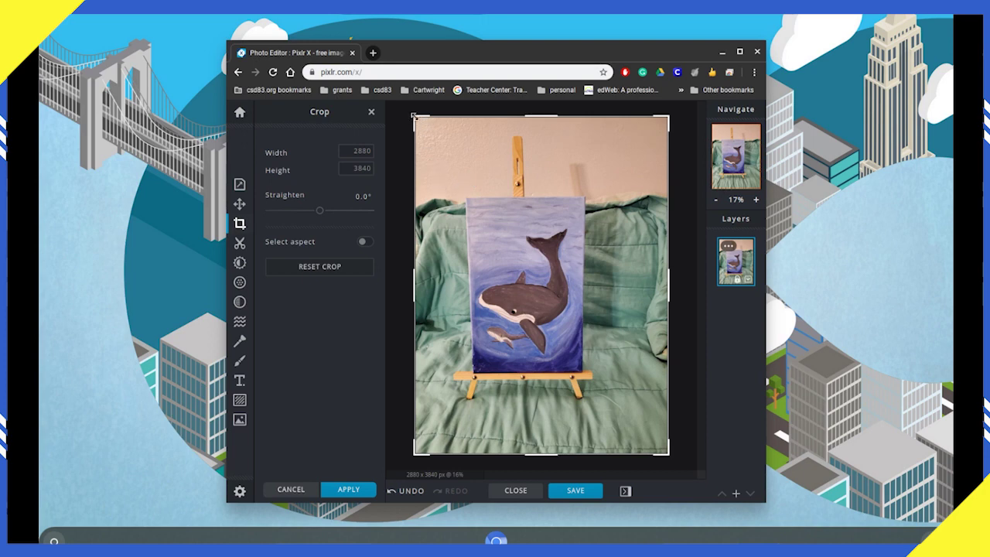
Step: Fit the crop corners to the painting's edges and apply, giving 1236 x 1961 px
drag(414, 116, 472, 200)
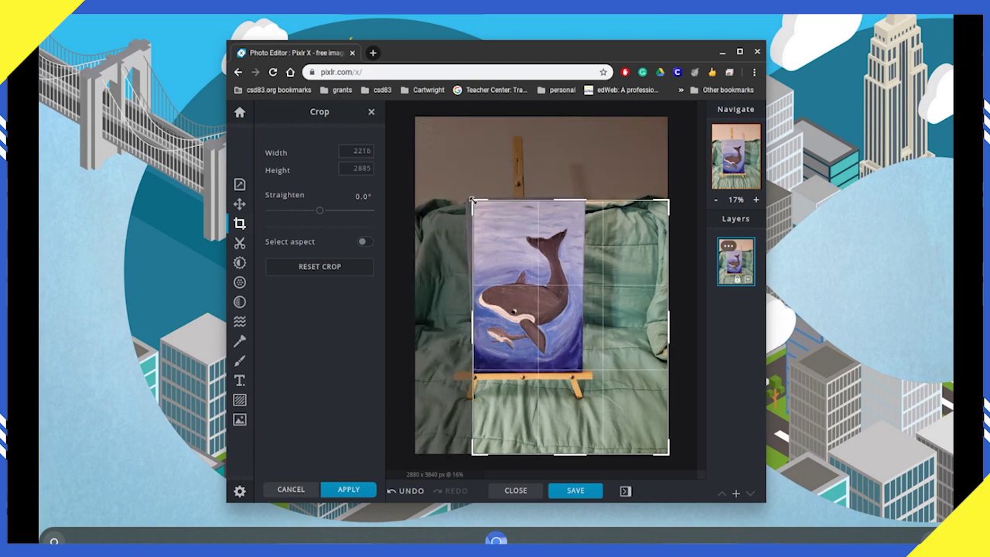
drag(669, 453, 586, 370)
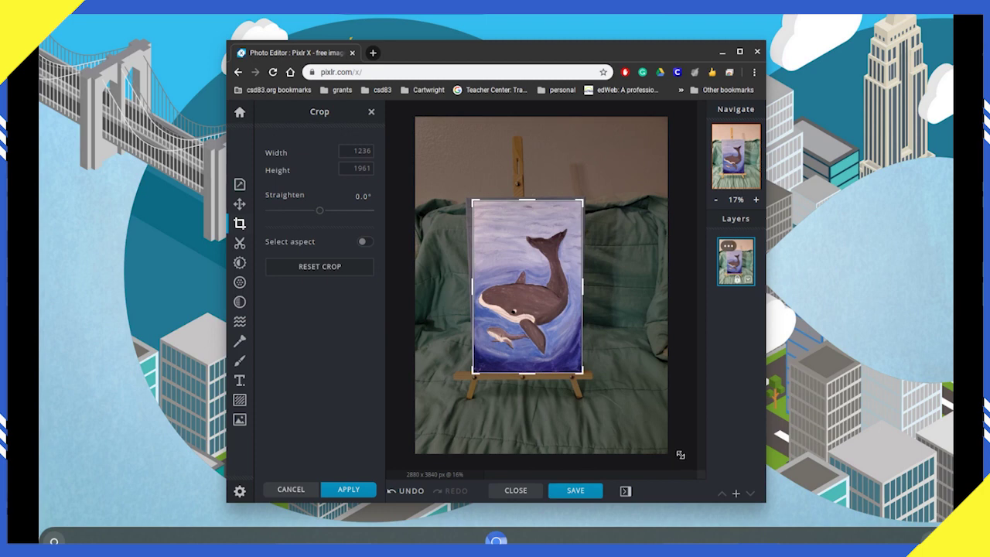
key(Return)
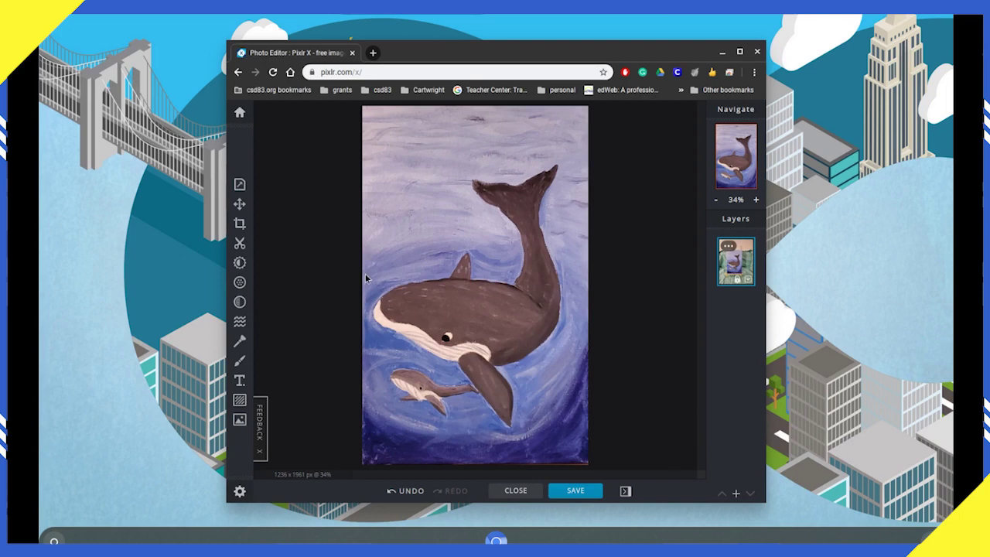
Step: In Adjust, try Vibrance at 100, then undo it back to 0
click(240, 263)
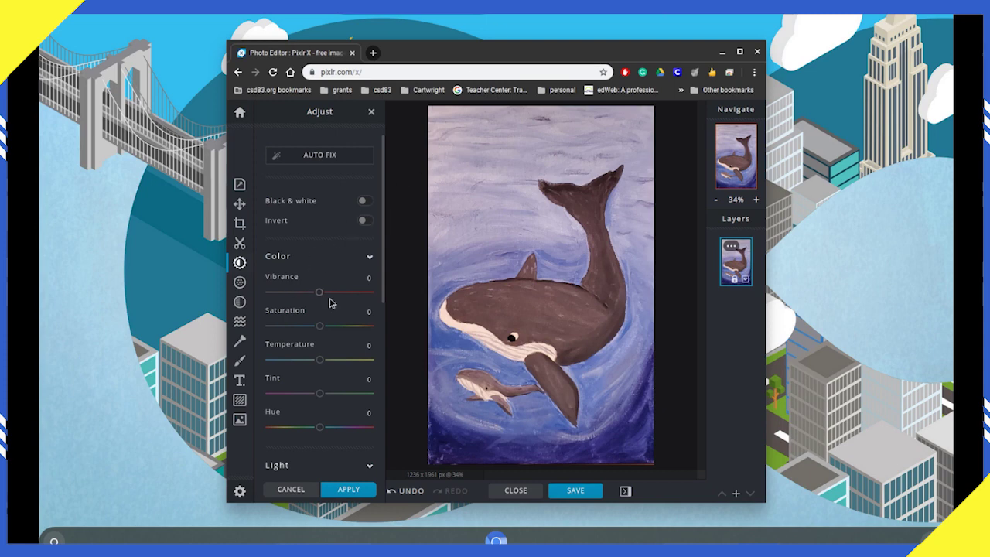
drag(317, 291, 380, 290)
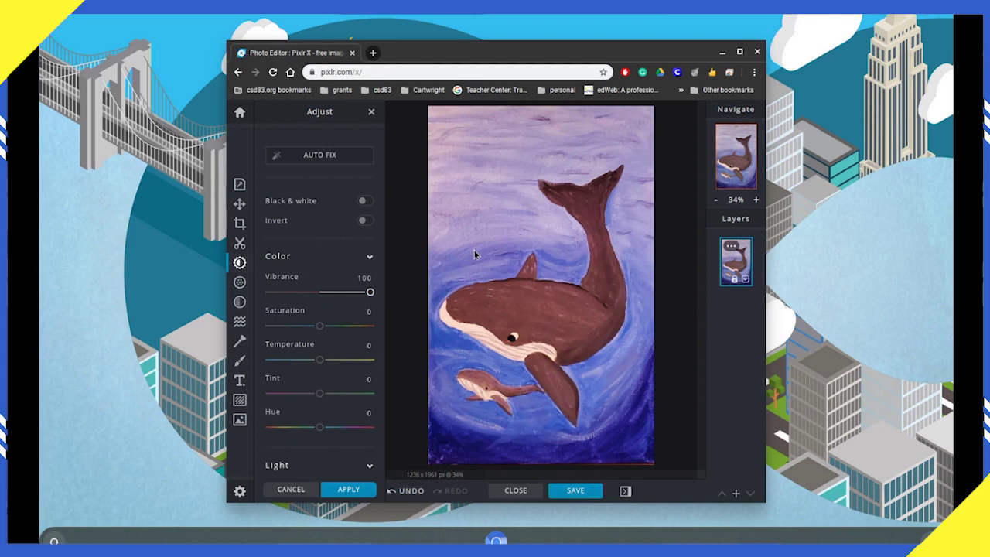
key(ctrl+z)
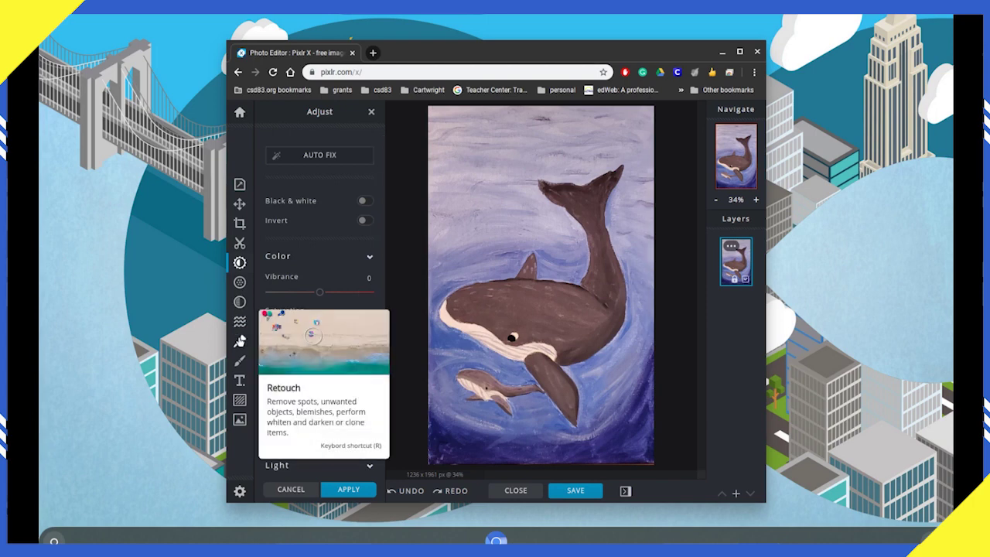
Step: Open Retouch in a maximized window with a 90px brush size
click(240, 341)
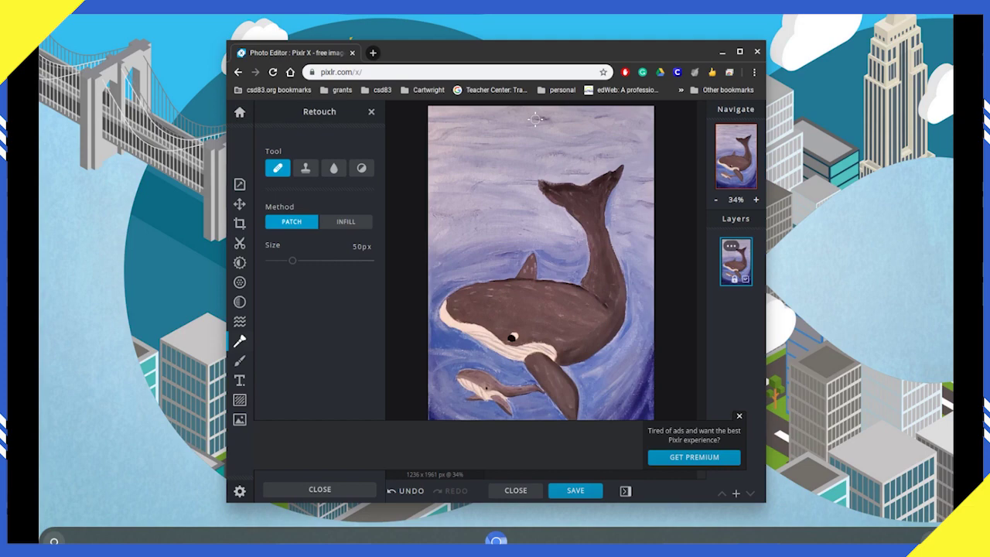
click(739, 51)
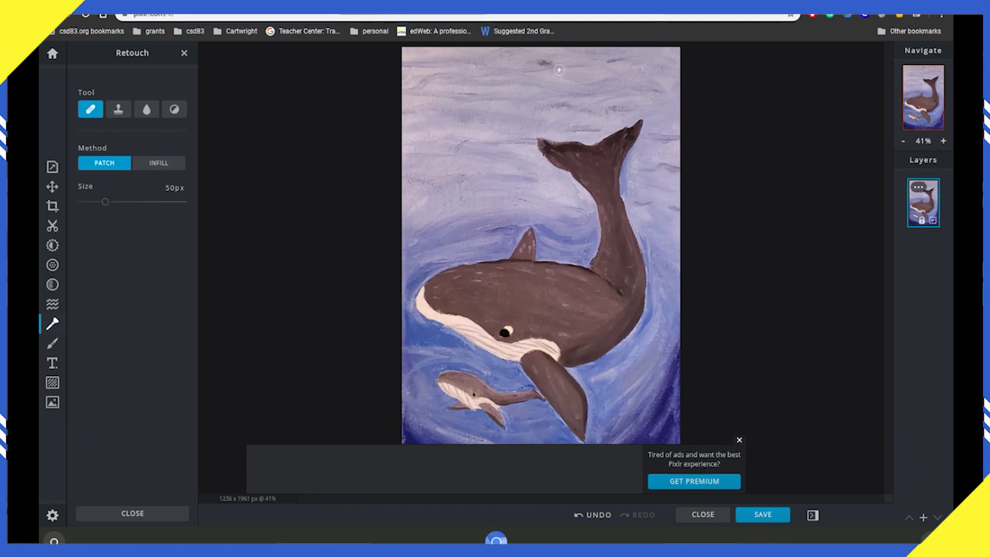
drag(106, 202, 126, 204)
Step: Clone the whale's eye onto the sky with Clone Stamp, then undo it
click(118, 110)
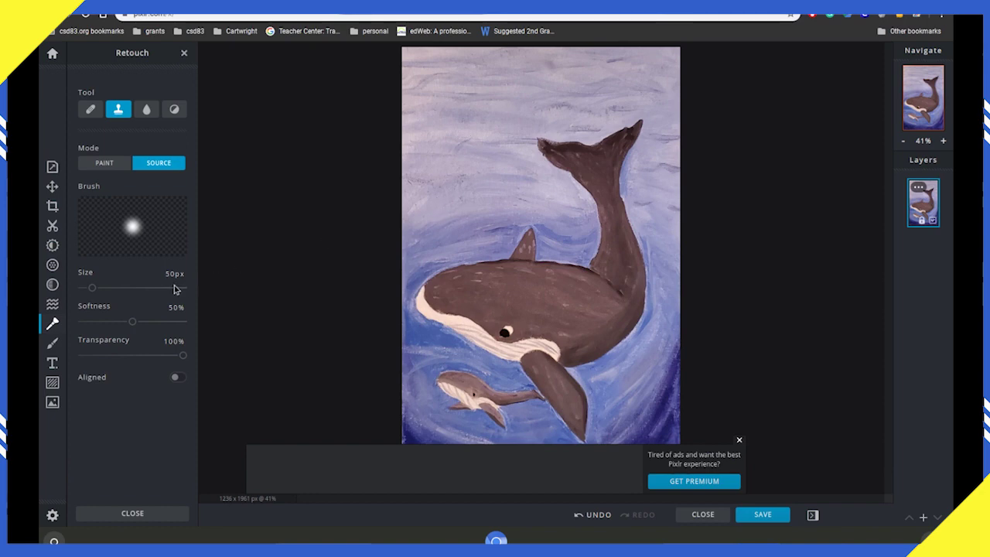
drag(91, 287, 107, 288)
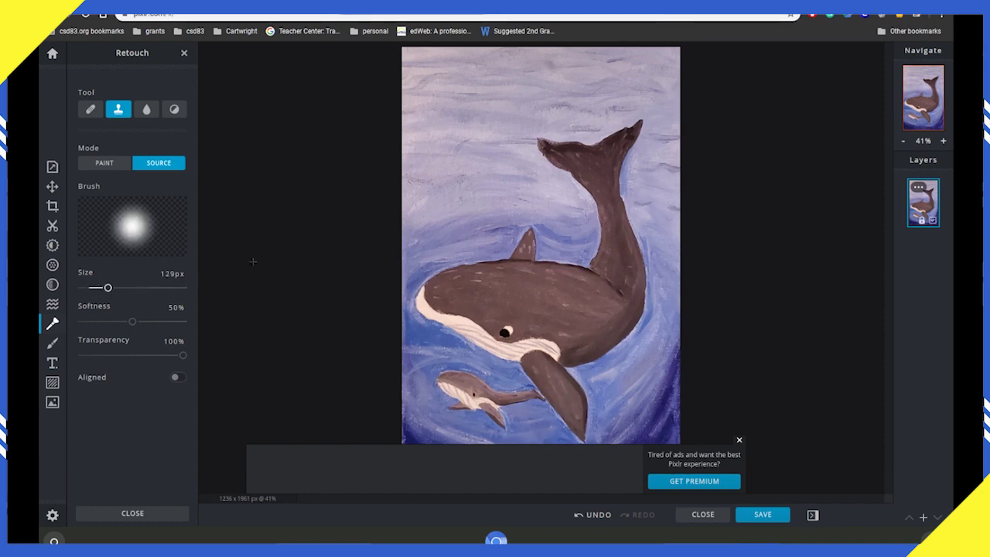
click(447, 212)
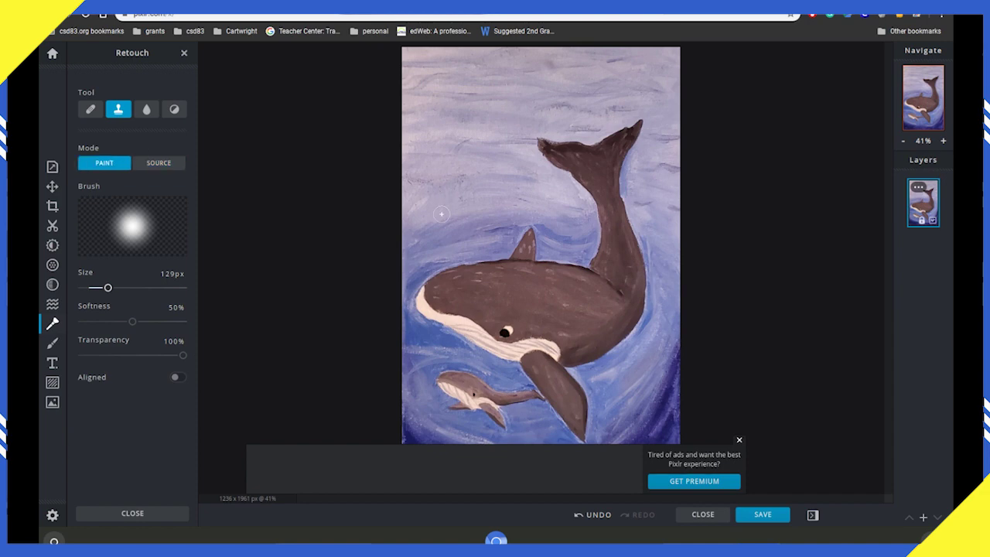
click(156, 167)
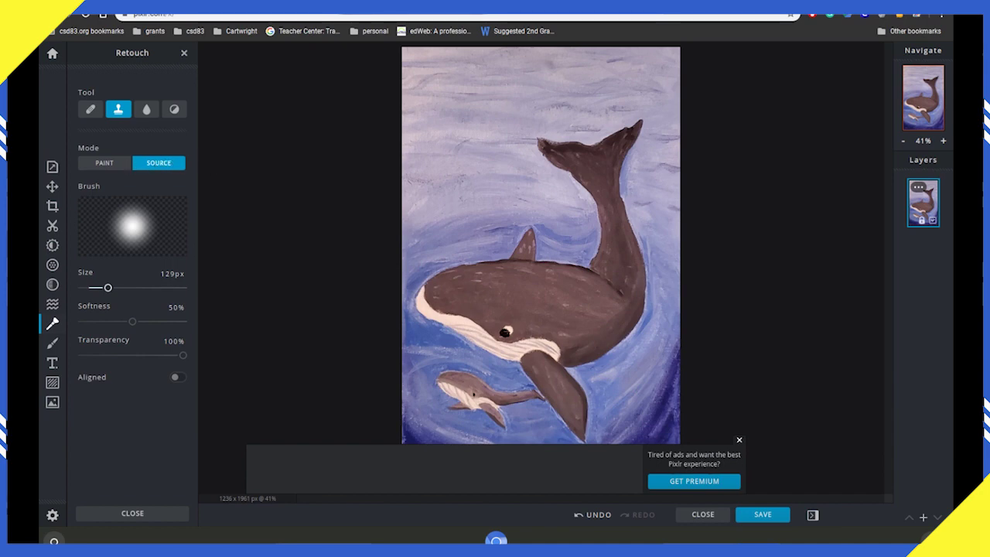
click(124, 166)
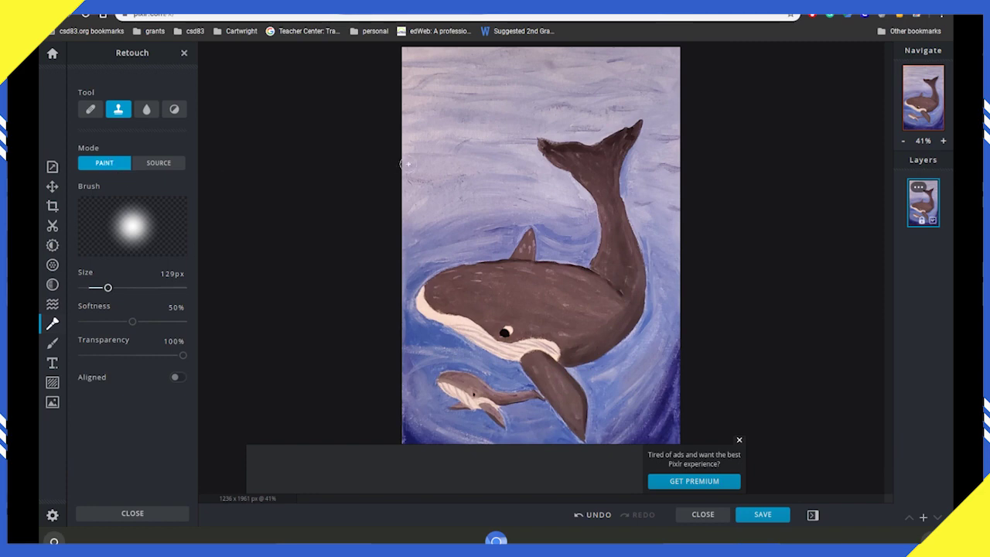
mouse_move(456, 129)
mouse_down()
mouse_move(434, 137)
mouse_move(468, 138)
mouse_move(442, 116)
mouse_move(418, 139)
mouse_move(422, 152)
mouse_move(498, 150)
mouse_up()
key(ctrl+z)
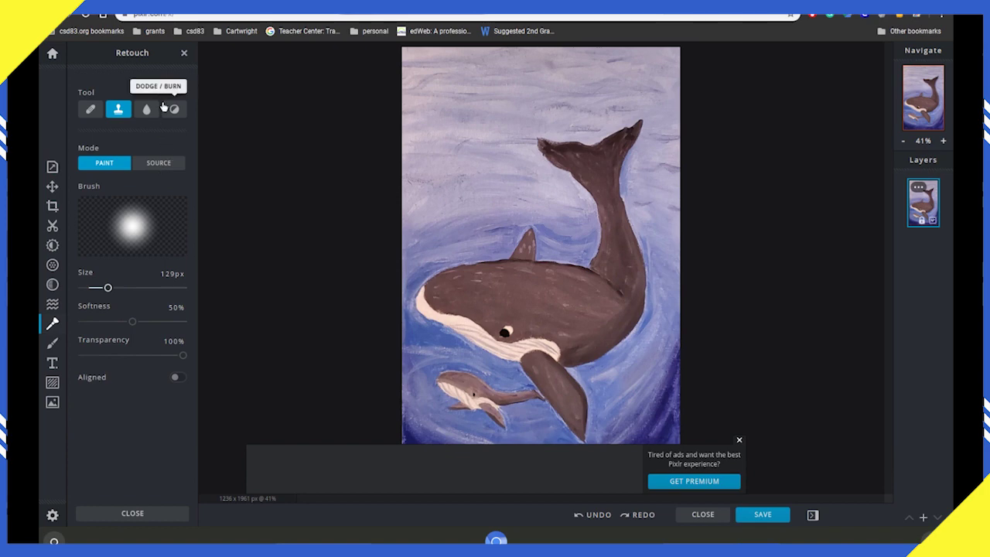
Step: Try 213px blur and 242px sharpen strokes on the eye, undoing them, and close the premium ad
click(146, 109)
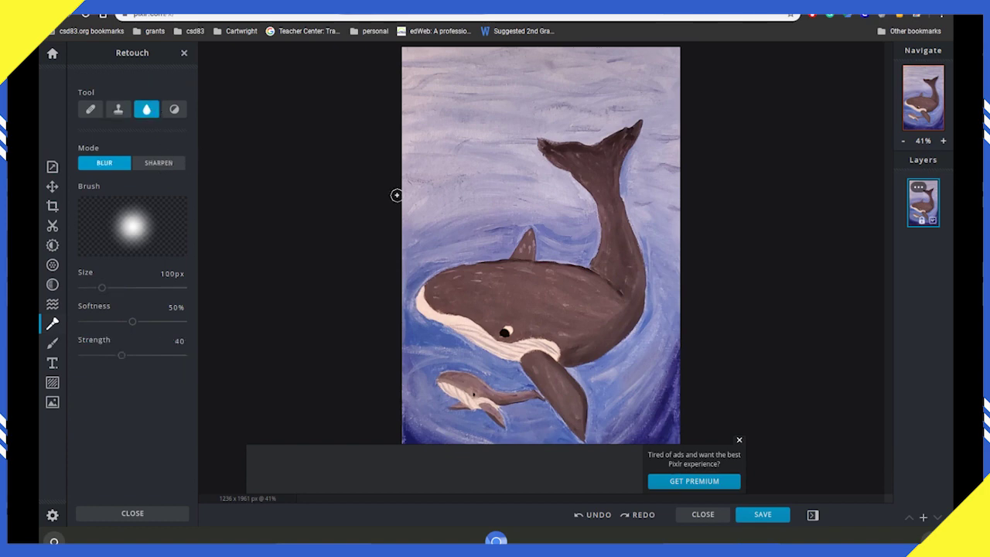
drag(101, 288, 124, 287)
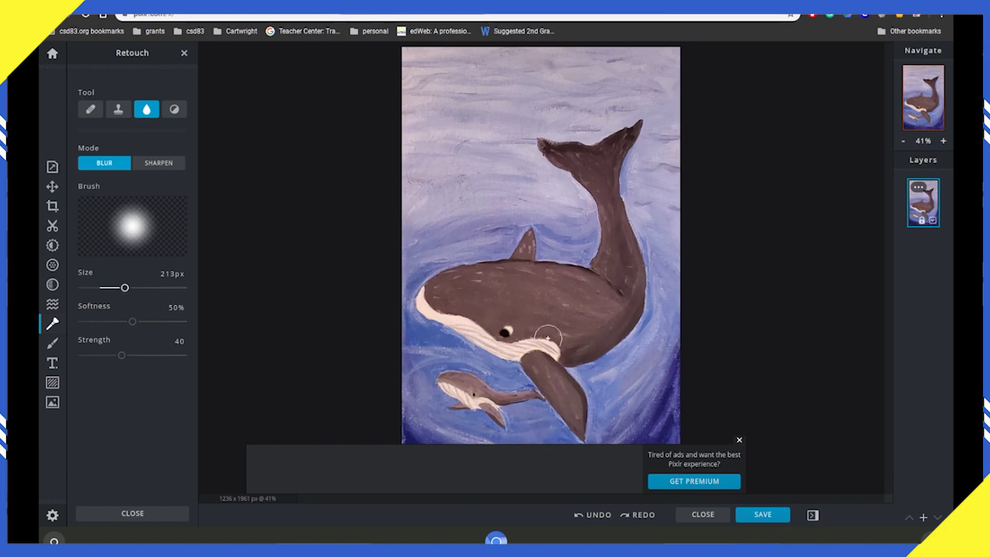
key(ctrl+z)
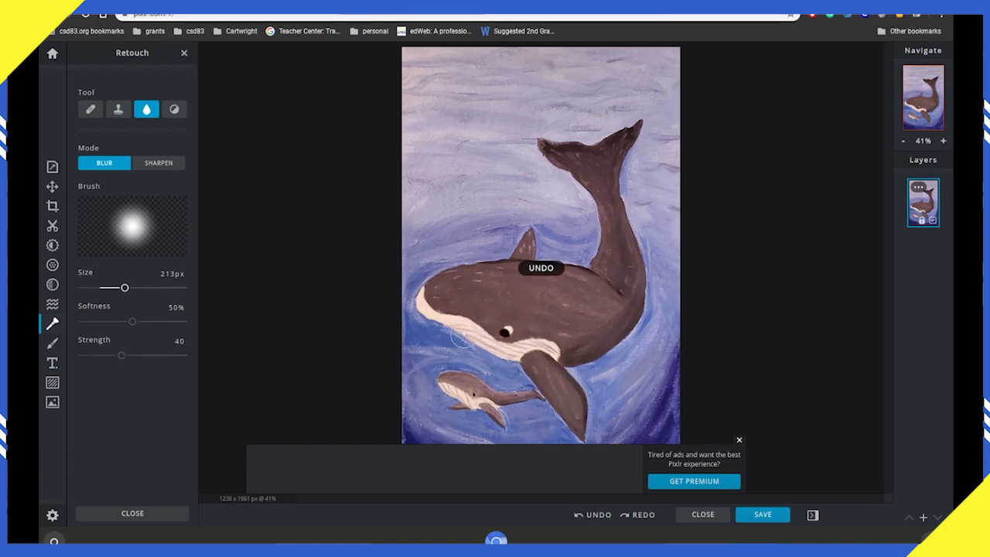
click(166, 163)
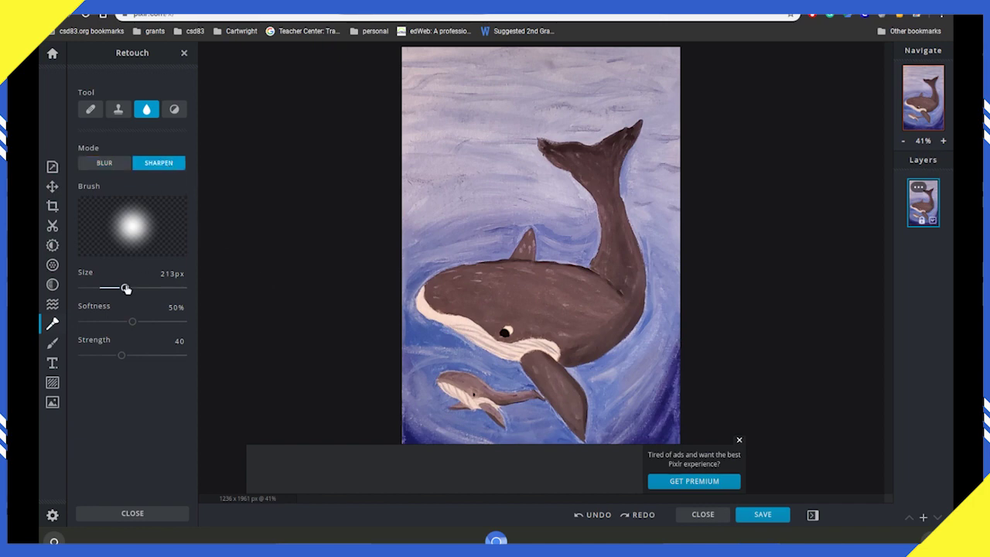
drag(125, 287, 131, 291)
drag(509, 321, 506, 328)
click(738, 440)
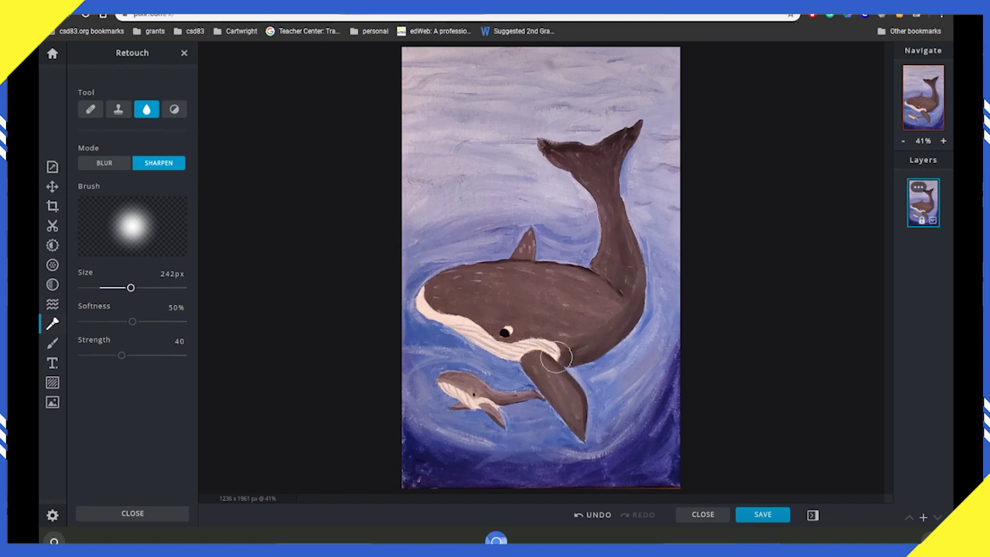
key(ctrl+z)
Step: Set Dodge/Burn to Mid range and undo a test lighten stroke on the whale's head
click(175, 110)
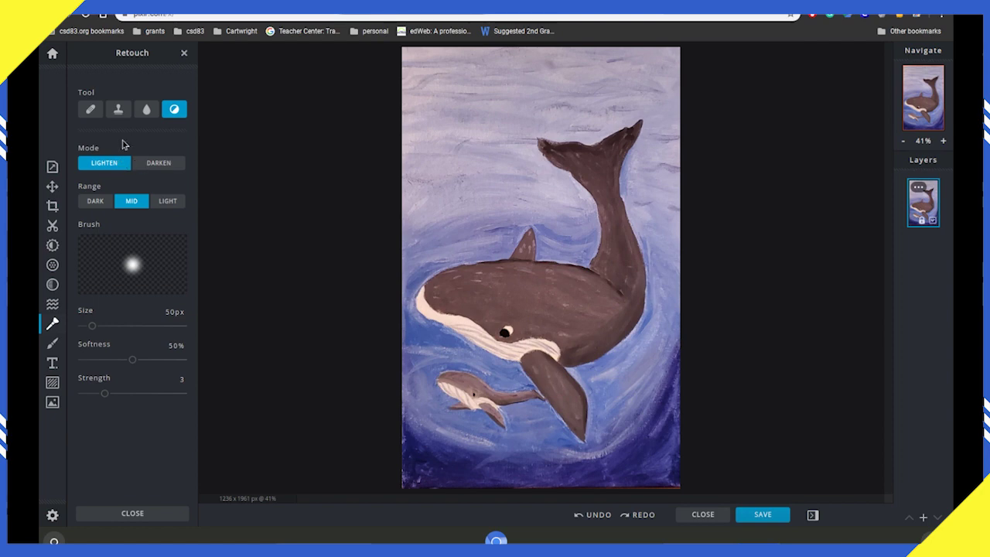
click(176, 205)
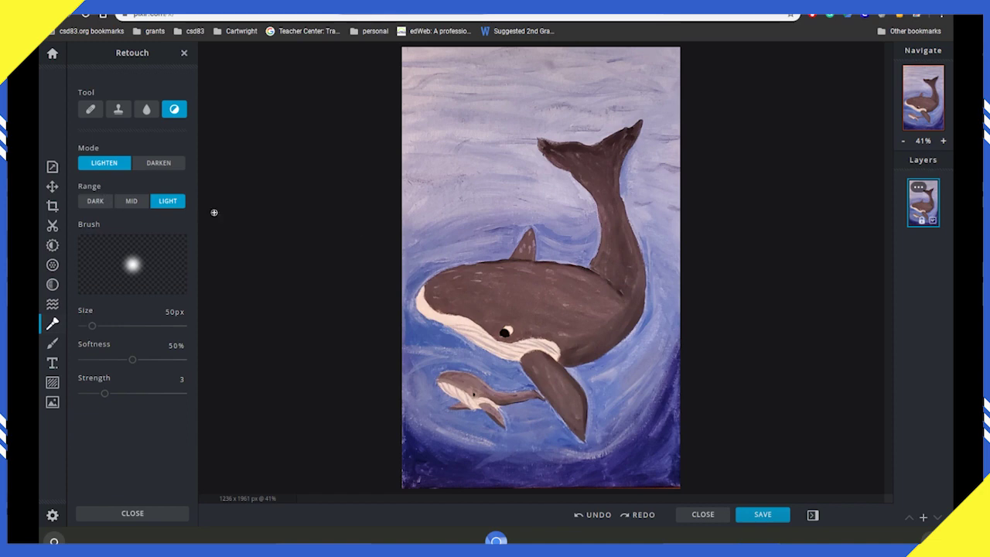
click(131, 201)
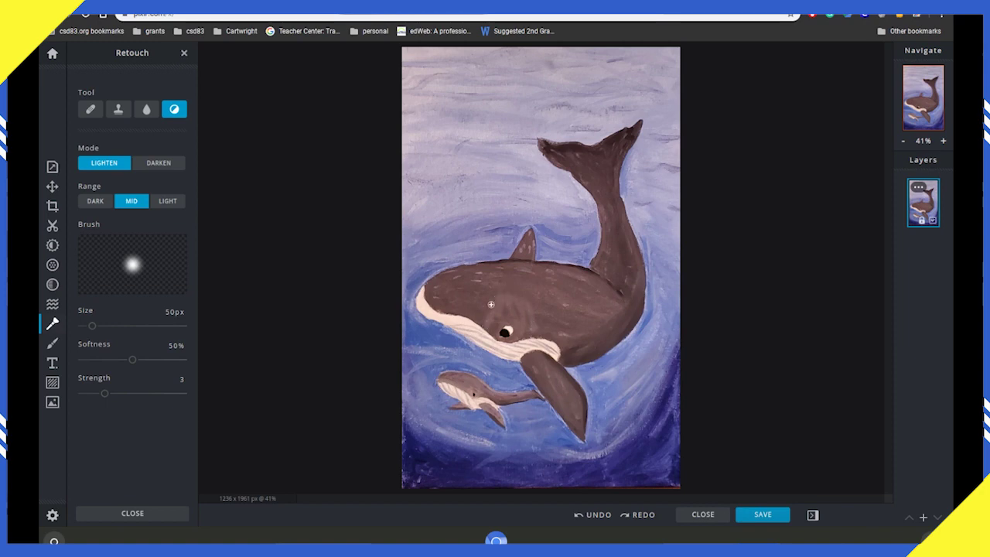
click(491, 310)
key(ctrl+z)
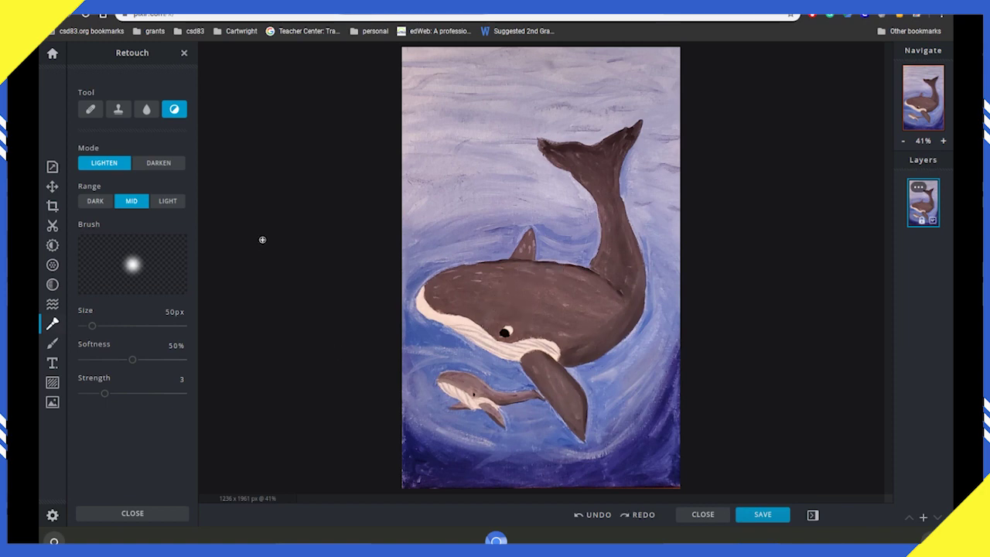
Step: Darken along the fin's edge, then lighten the fin area slightly
click(160, 164)
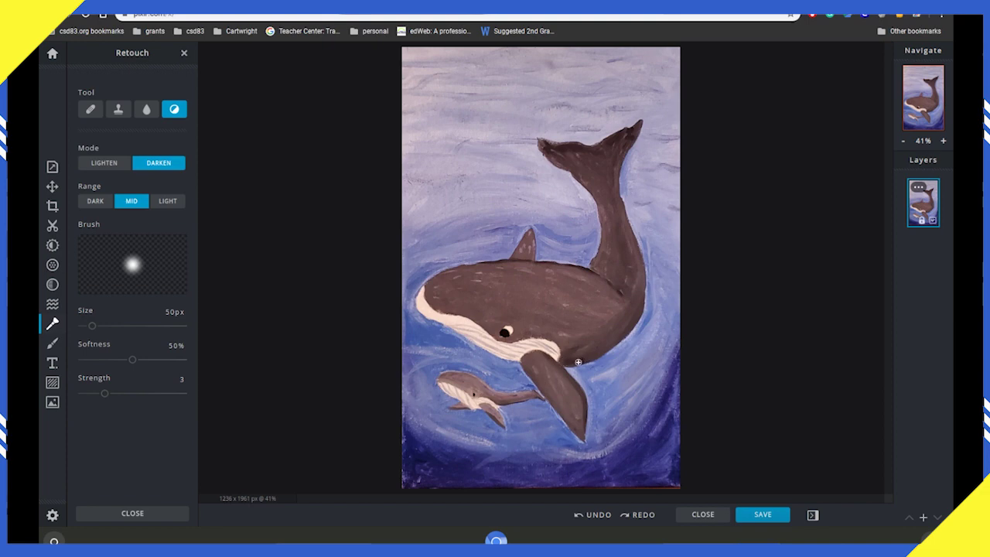
drag(580, 361, 556, 362)
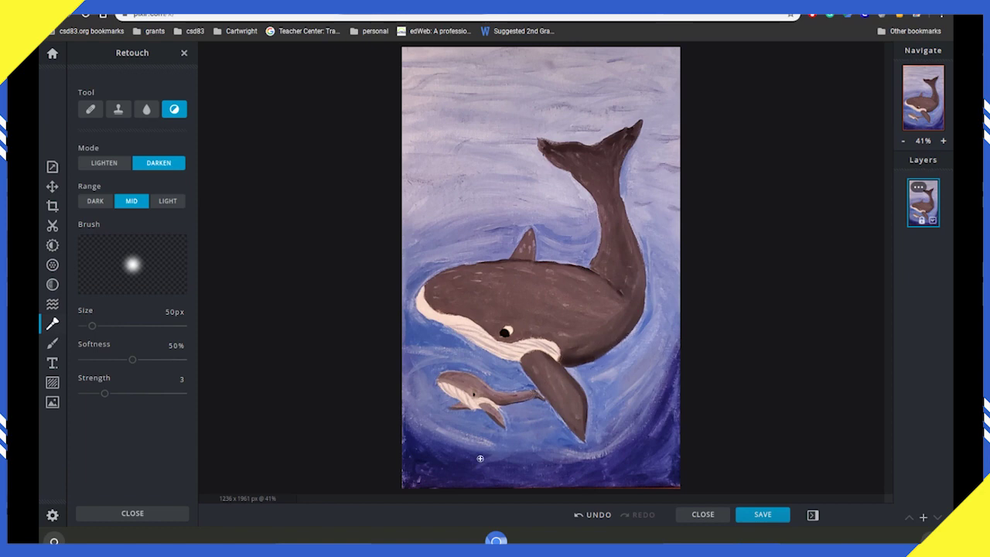
click(112, 164)
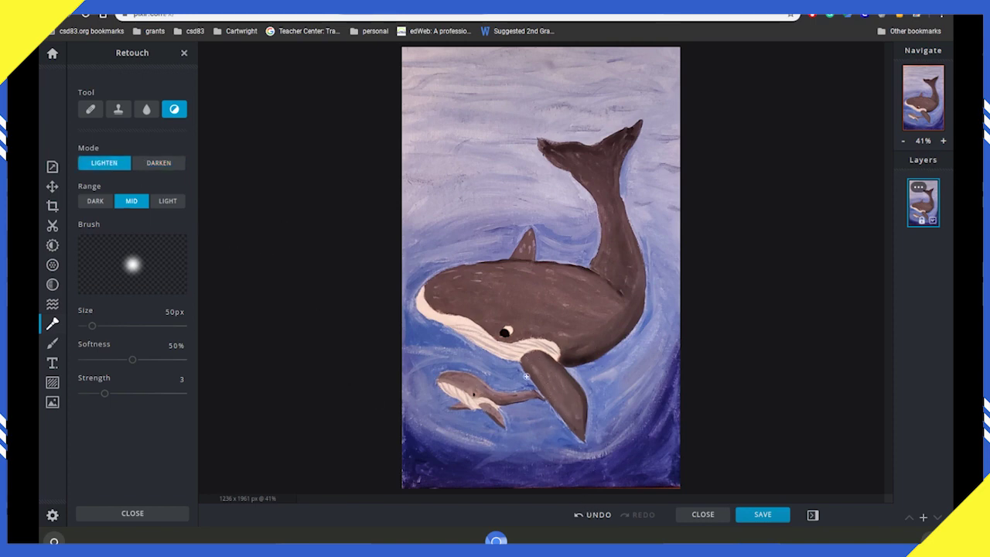
drag(527, 375, 546, 386)
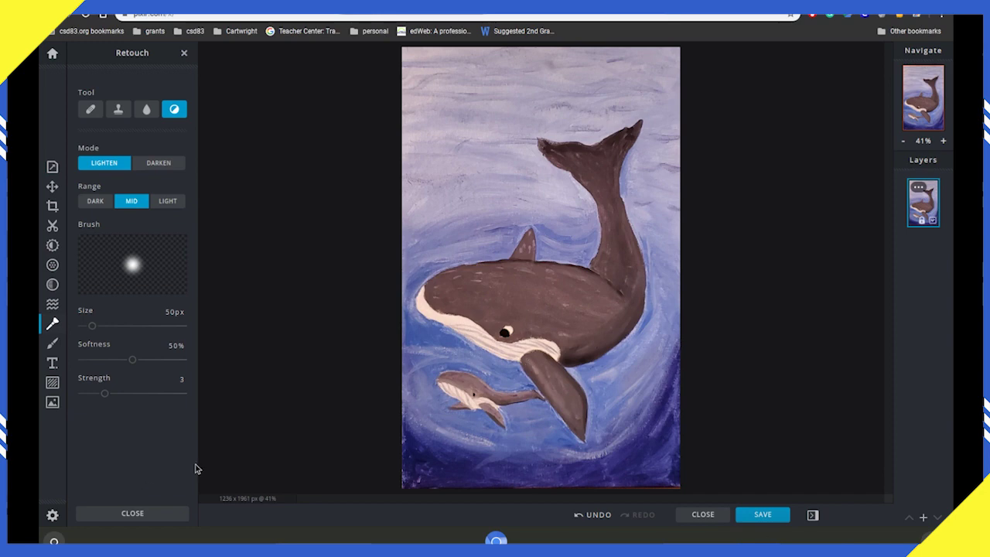
Step: Download the whale painting as a 90% quality JPG, named with the artist's name and 'baby wh'
click(762, 515)
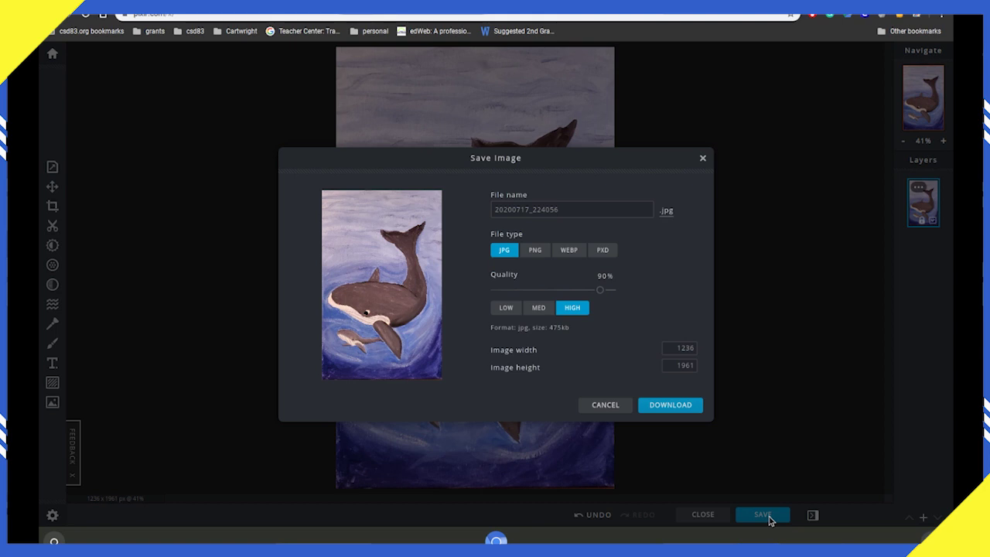
click(580, 210)
double_click(526, 212)
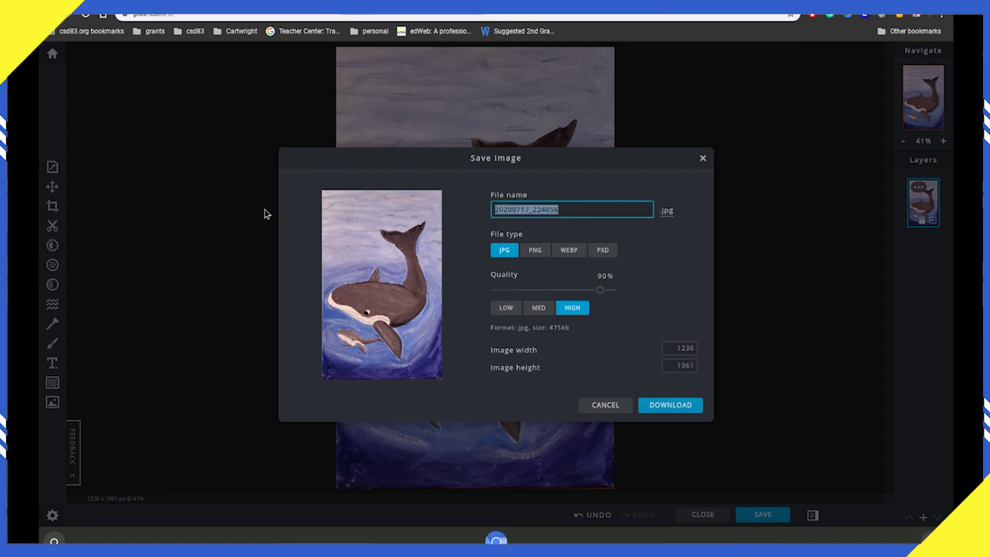
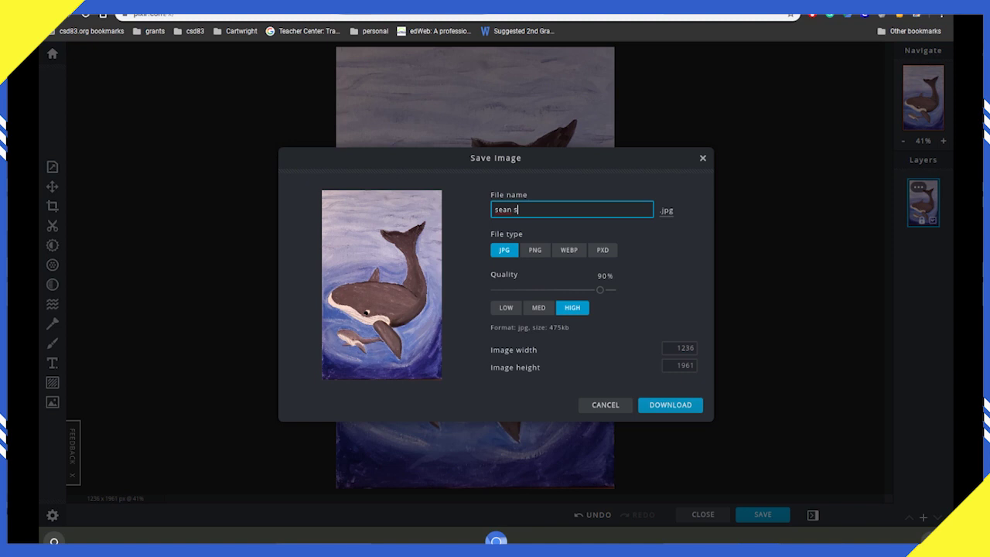
text(baby whale)
click(578, 310)
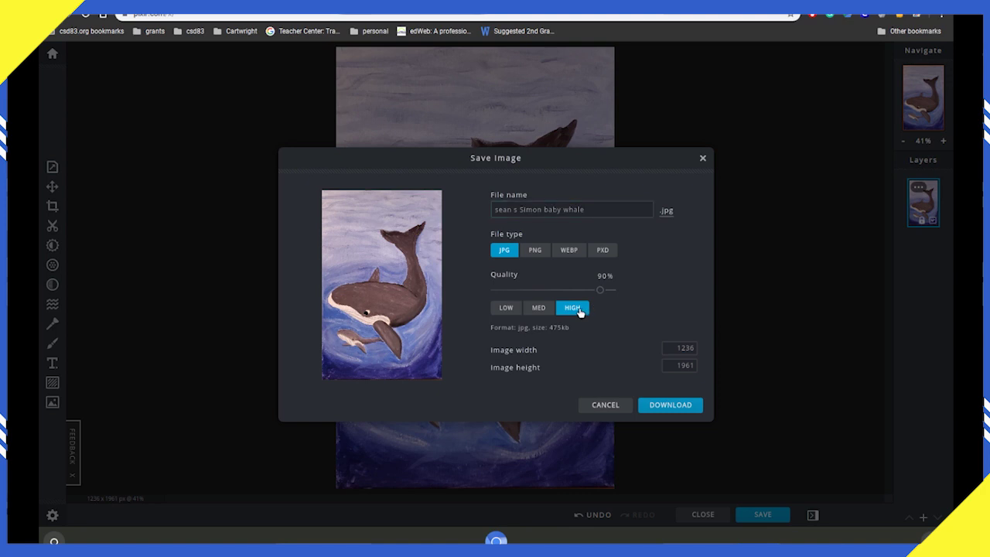
click(686, 396)
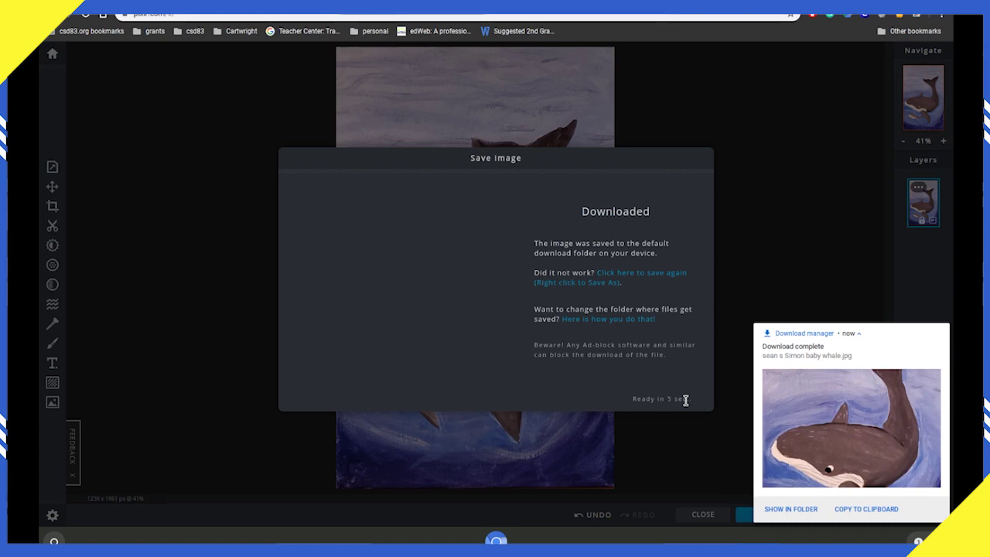
Step: Show the downloaded whale JPG in the Downloads folder and open it for viewing
click(798, 509)
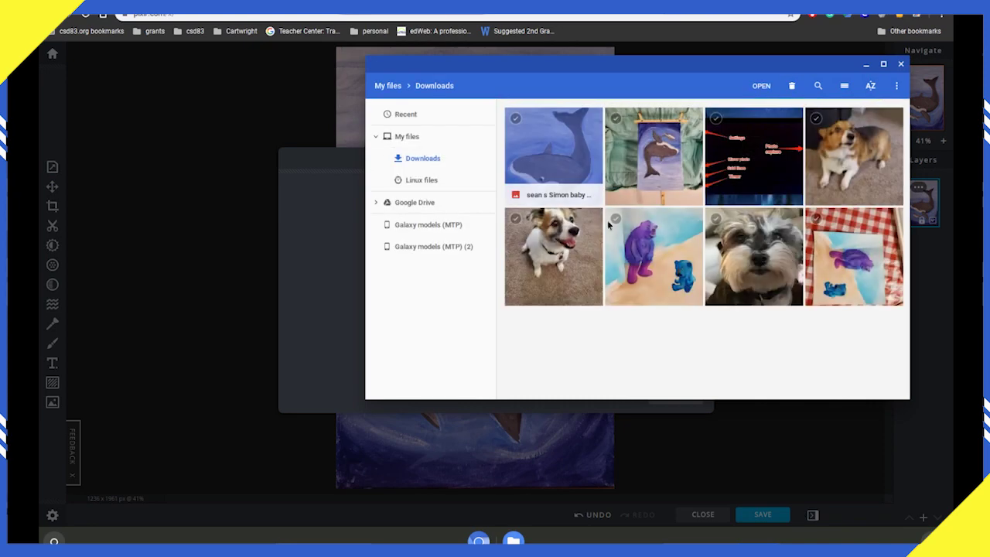
double_click(555, 172)
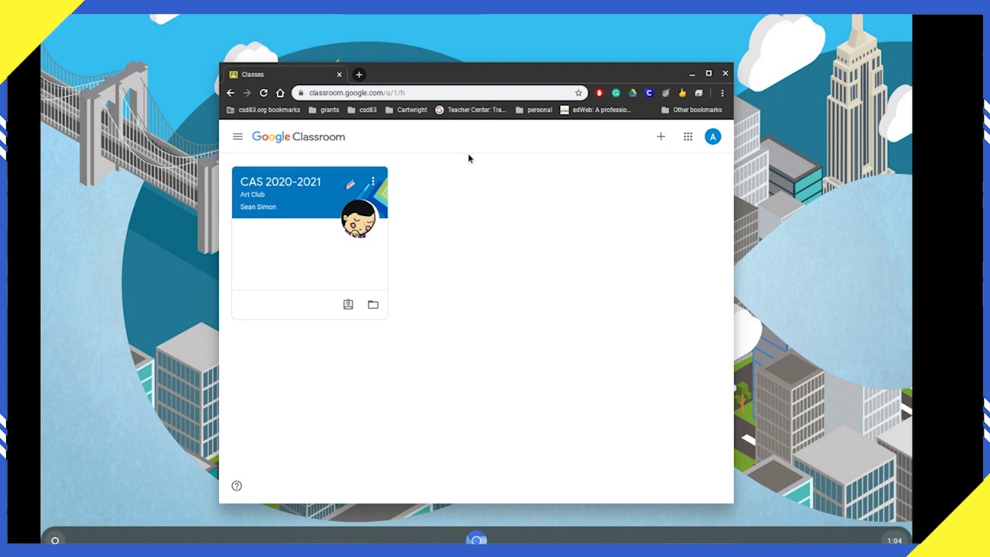
Step: Open the CAS 2020-2021 Art Club class from the Classes page
click(290, 188)
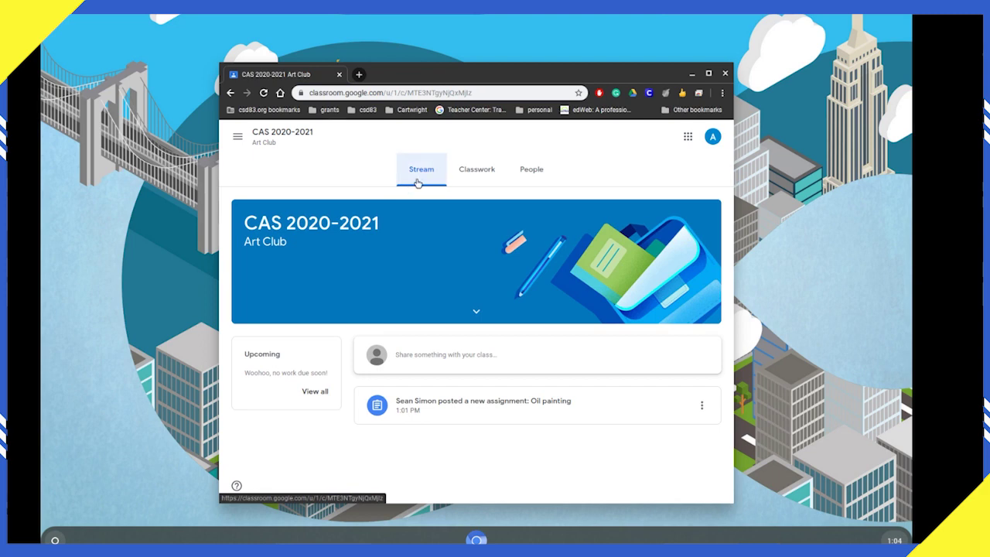
Step: Under Classwork, expand the Oil painting card and view the full assignment
click(469, 177)
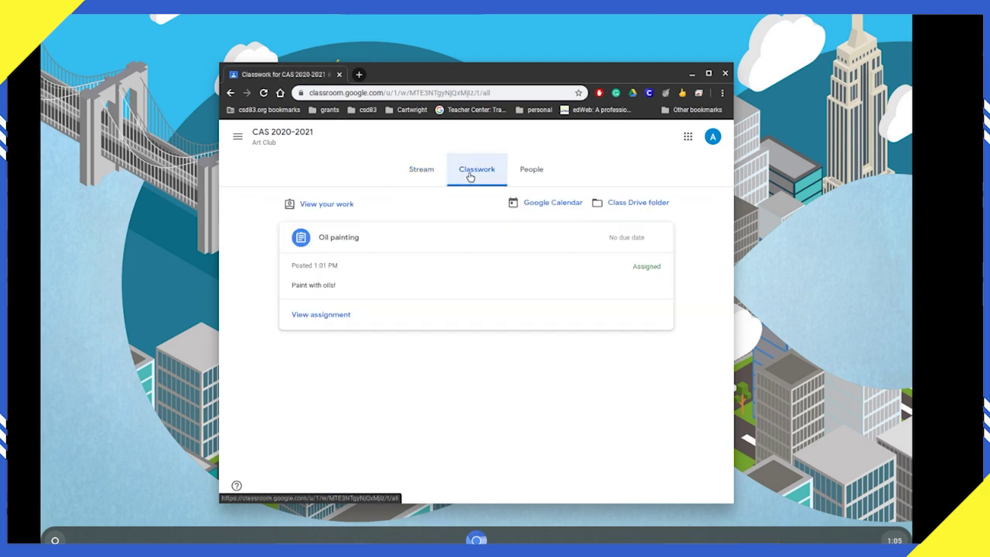
click(347, 235)
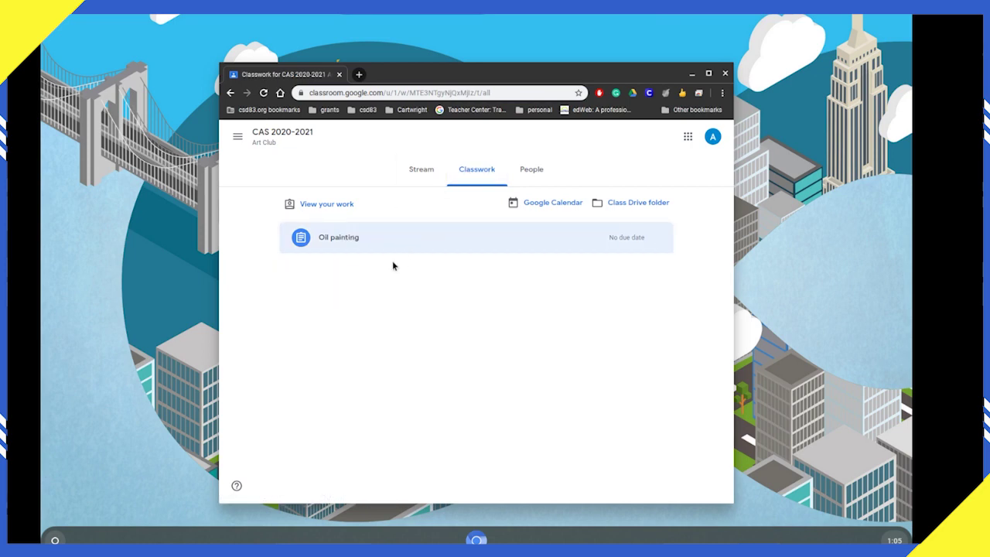
click(356, 237)
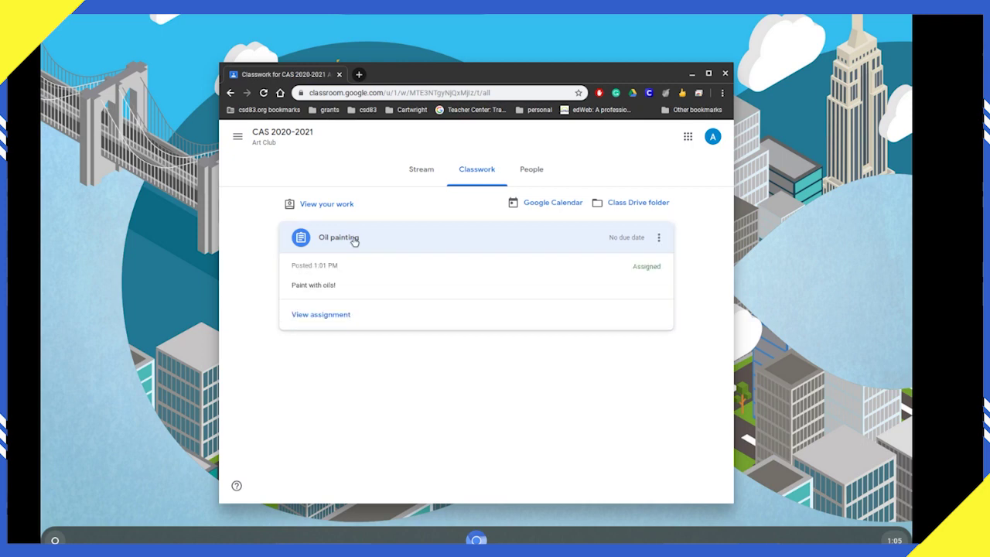
click(321, 314)
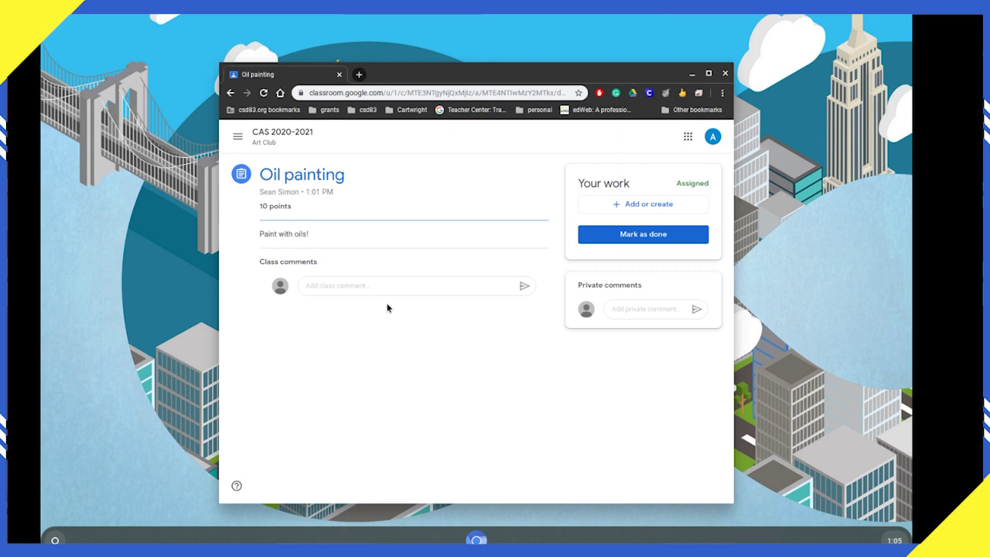
click(446, 288)
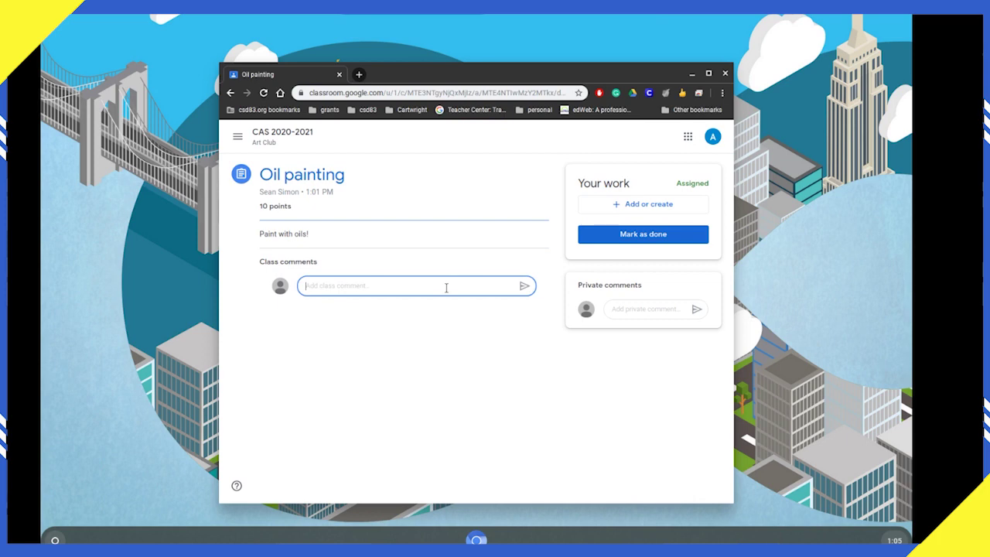
click(485, 336)
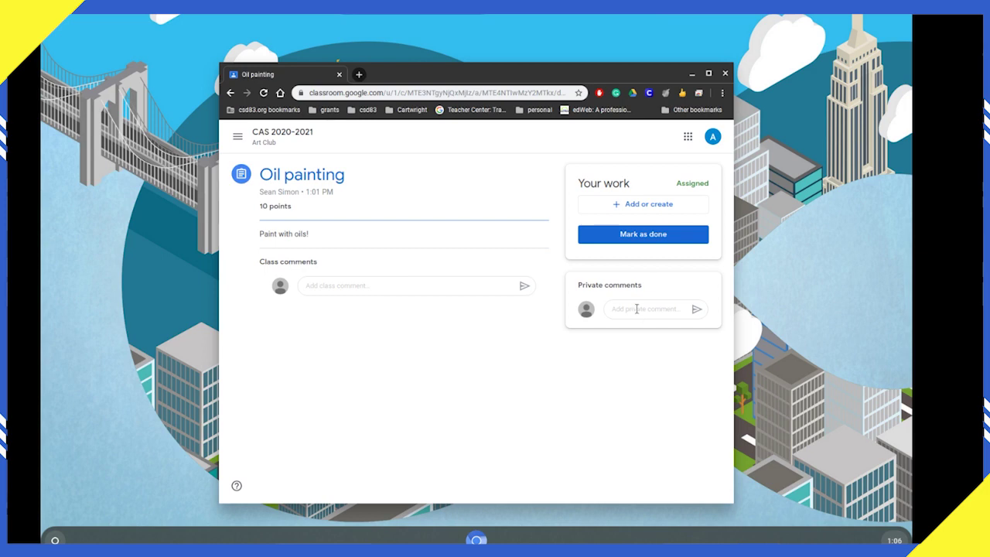
Step: Upload the whale painting image from Downloads as a file attachment to the assignment
click(650, 205)
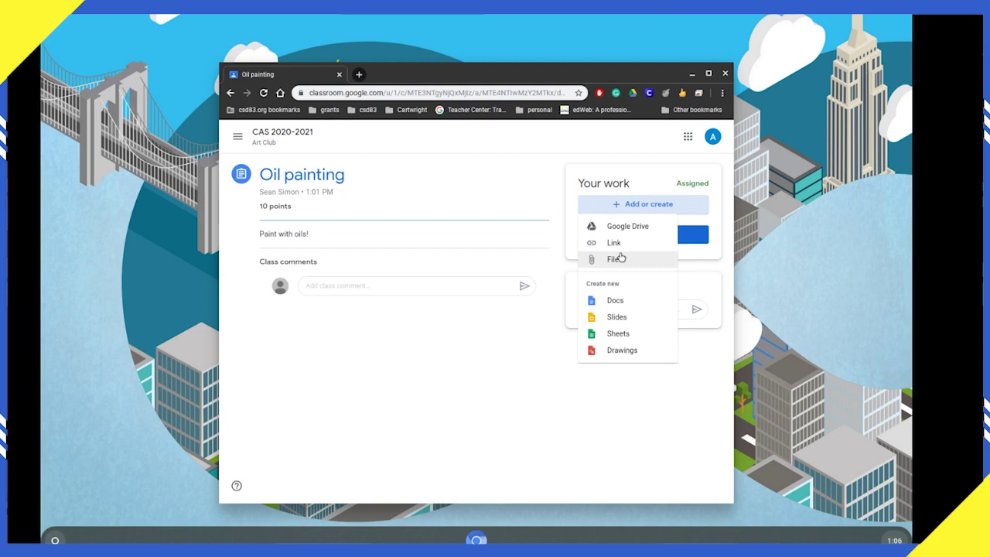
click(620, 258)
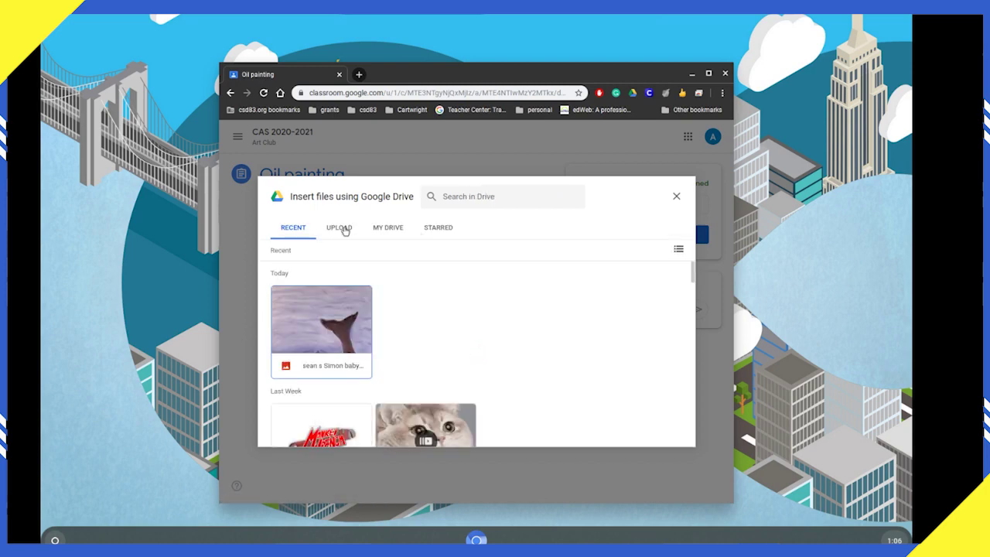
click(345, 229)
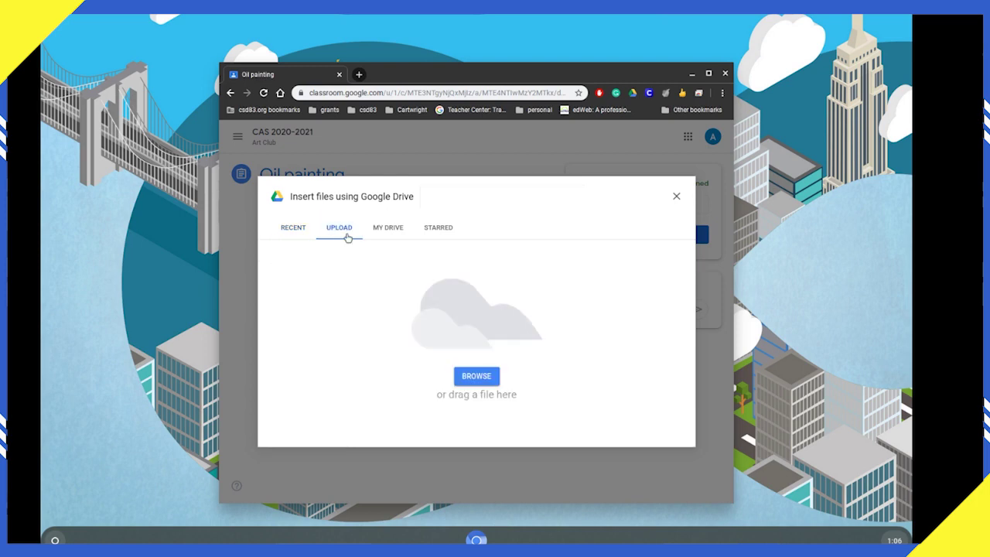
click(469, 378)
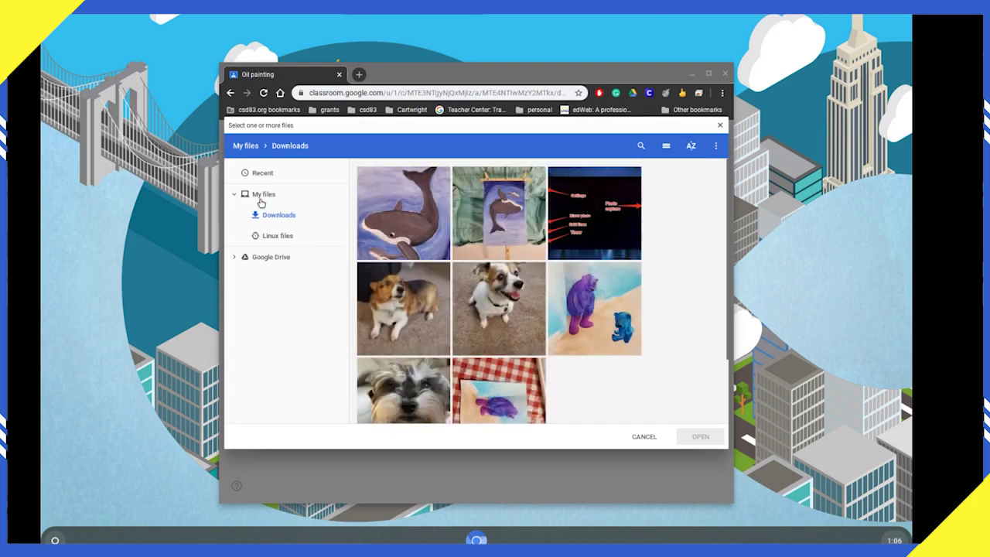
click(666, 146)
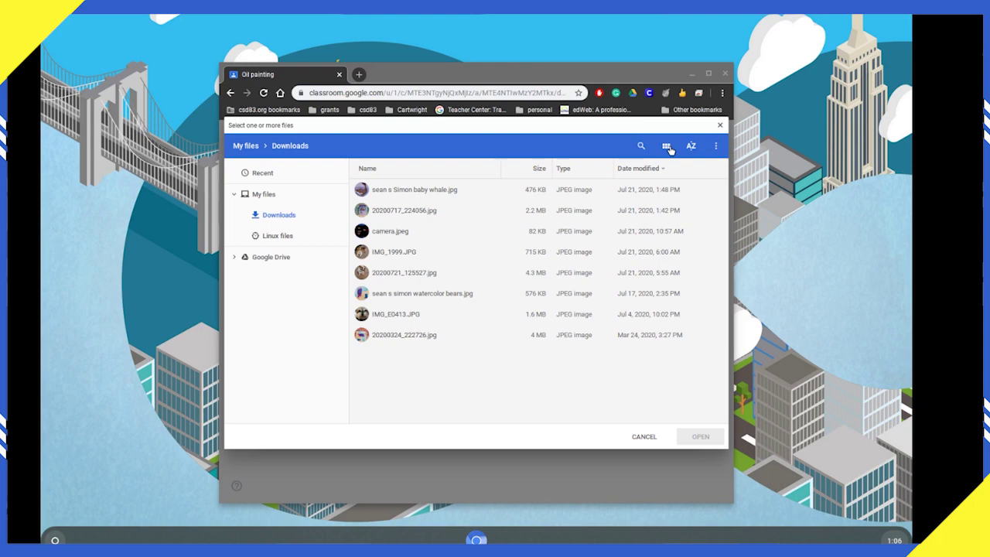
click(667, 147)
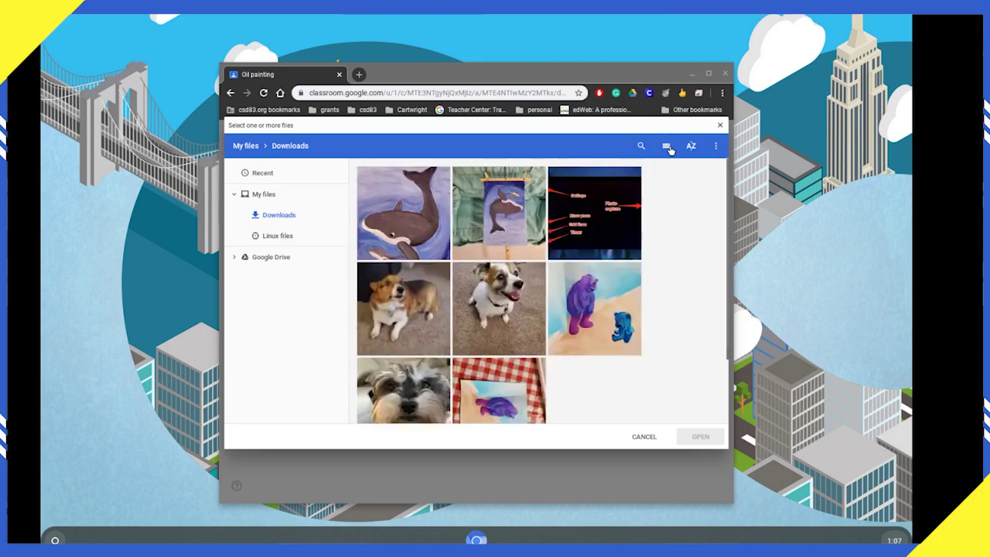
click(401, 223)
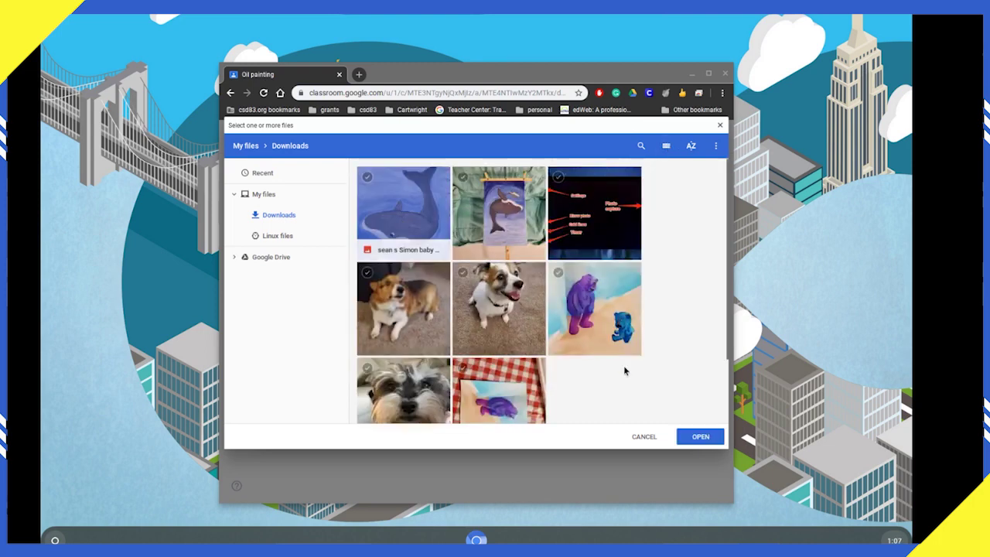
click(696, 437)
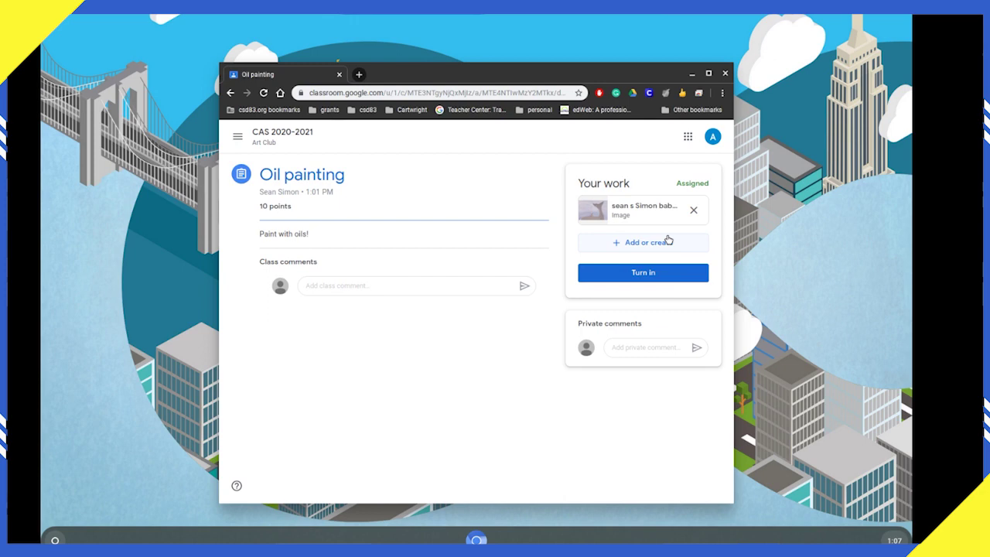
Step: Turn in the Oil painting assignment with the whale image and confirm
click(652, 273)
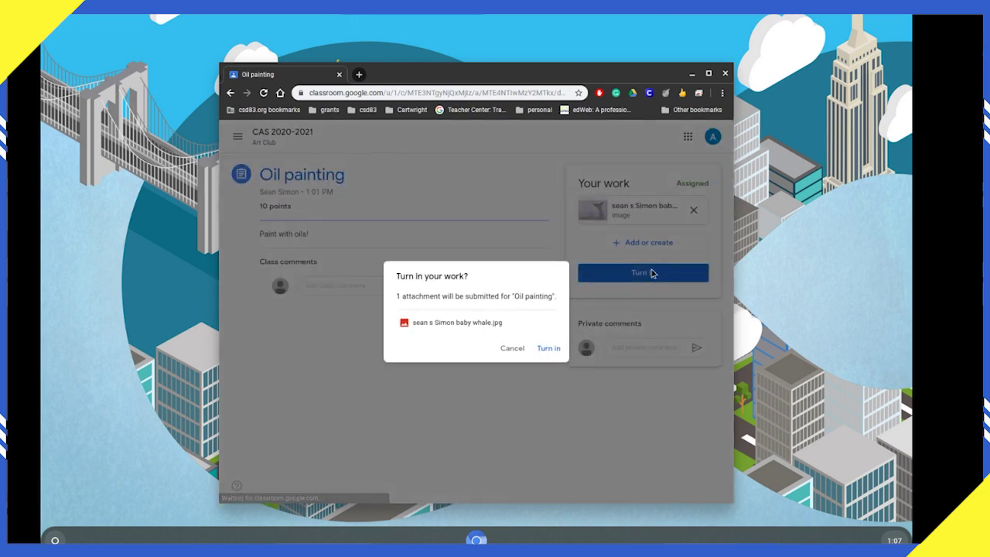
click(558, 351)
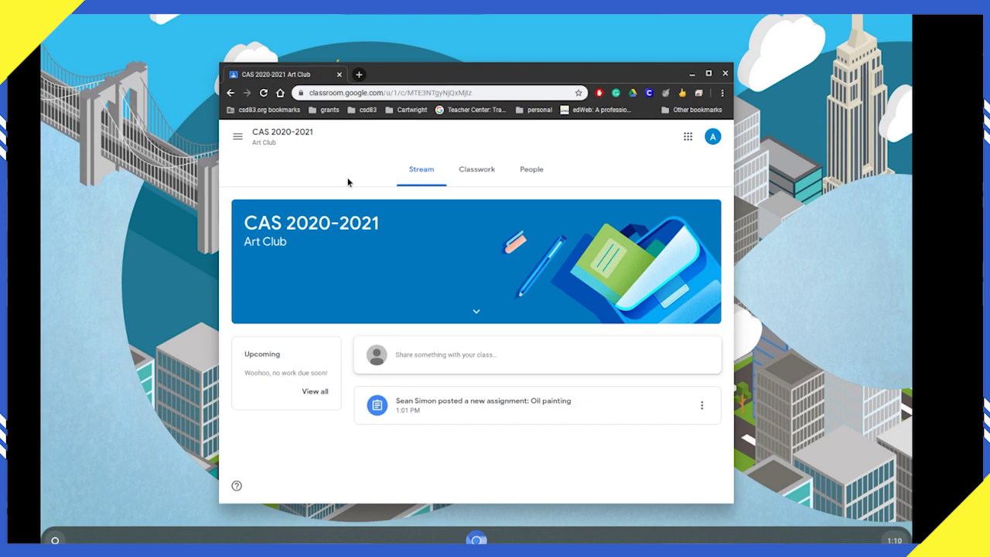
Step: Open the graded Oil painting assignment and highlight its 9/10 grade
click(482, 178)
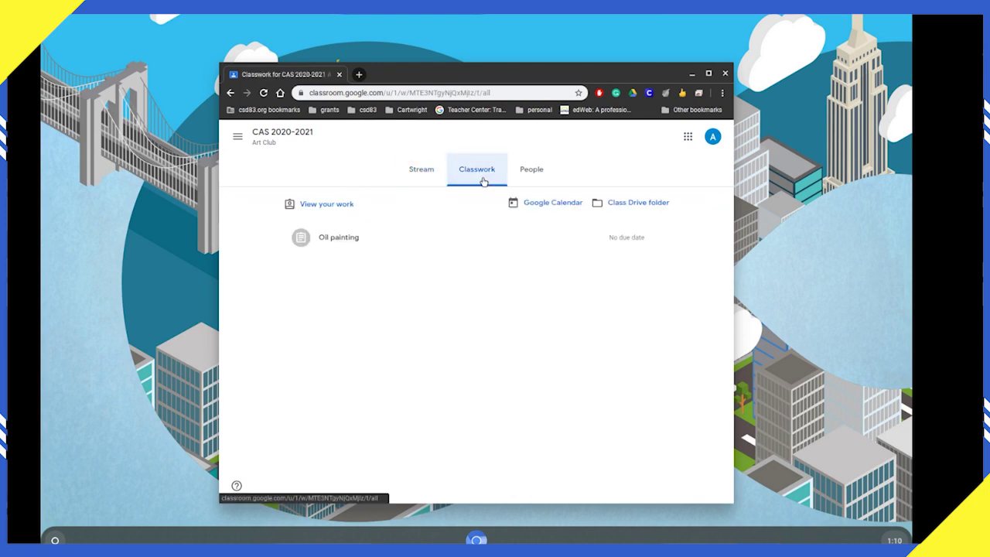
click(396, 236)
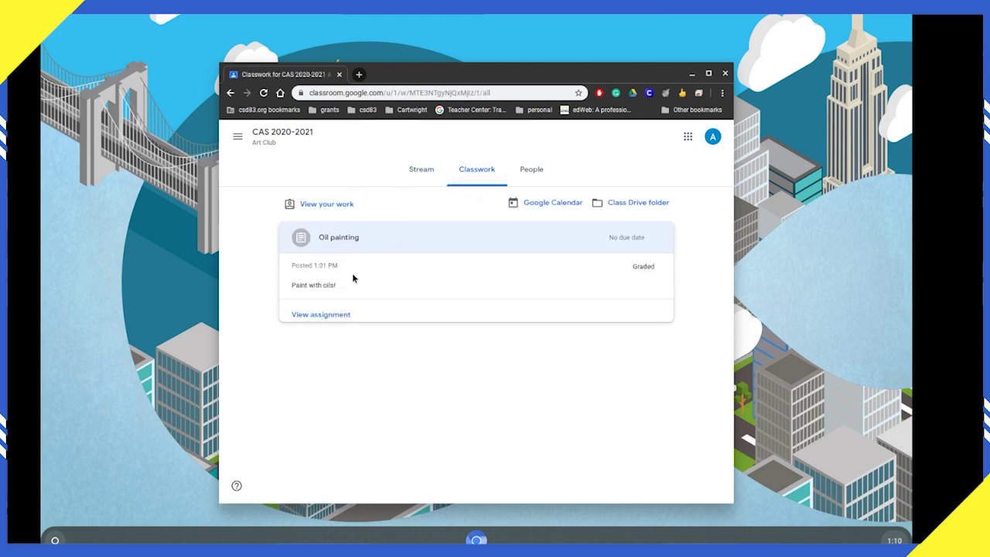
click(327, 315)
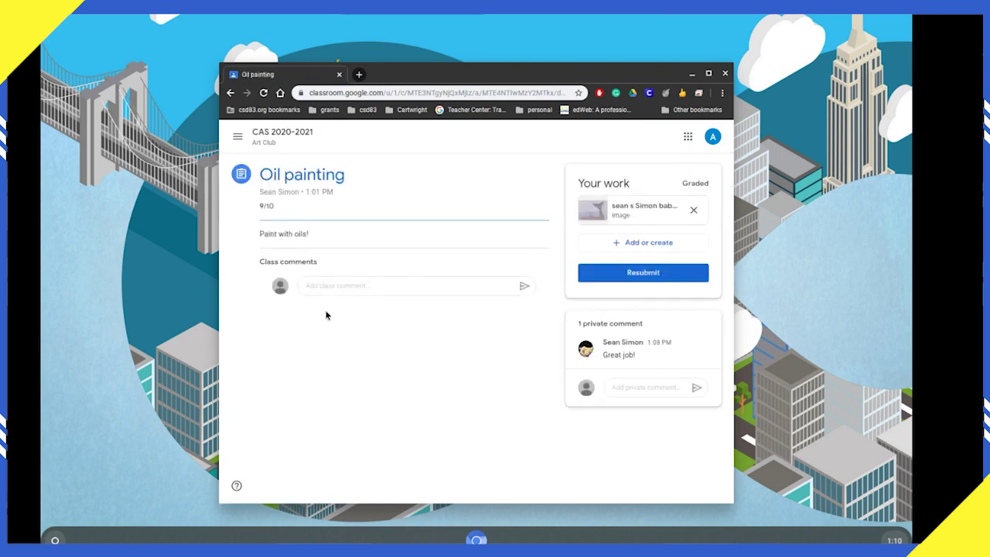
drag(281, 206, 259, 205)
Step: Post the private comment 'It should be a 10!' to the teacher
click(633, 386)
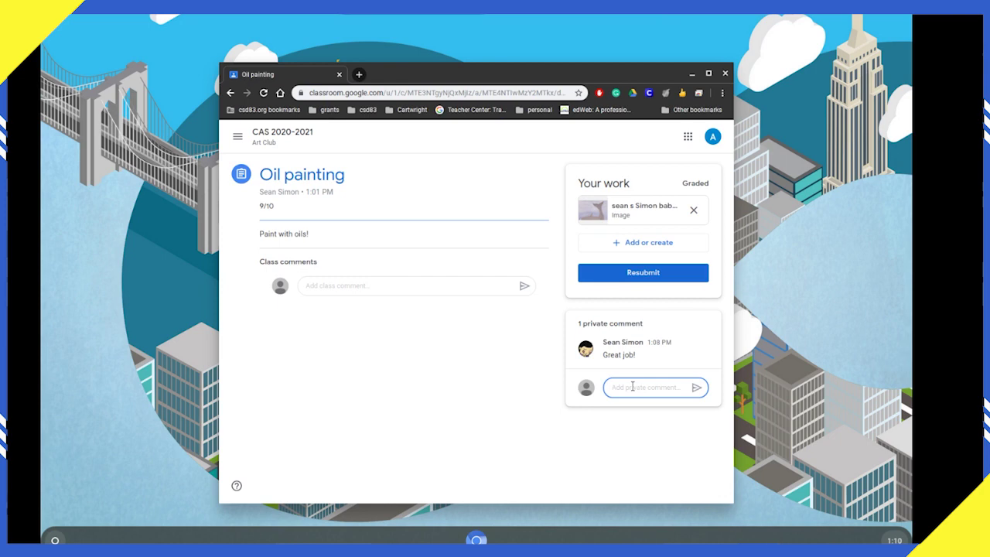
text(It should be a 10!)
click(696, 389)
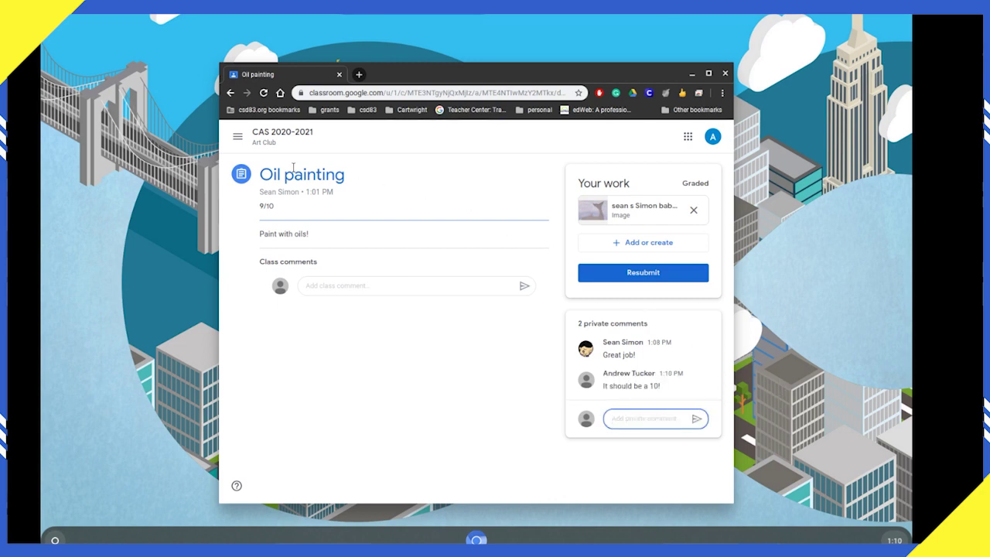
Step: Open the CAS 2020-2021 class's Classwork and view your work summary, showing Oil painting at 9/10
click(240, 147)
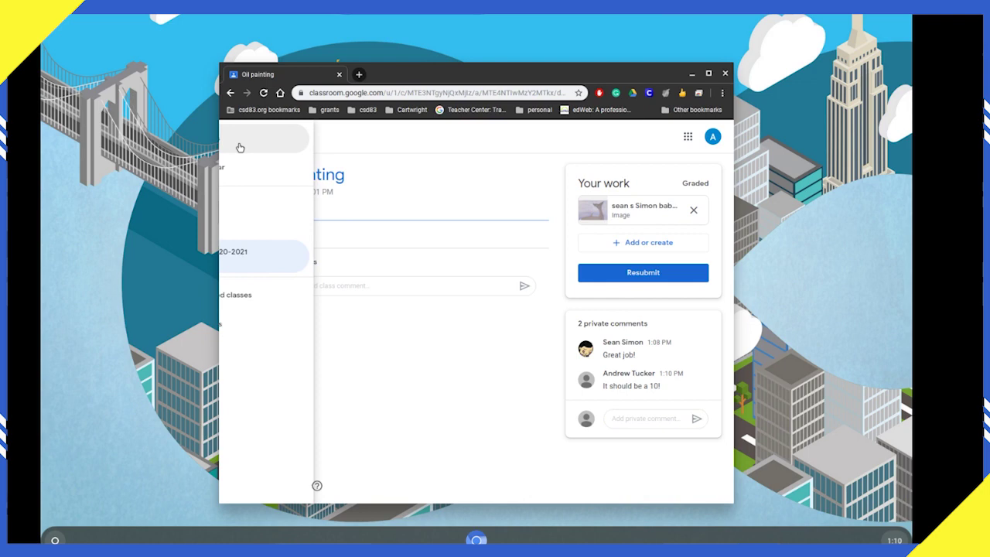
click(287, 249)
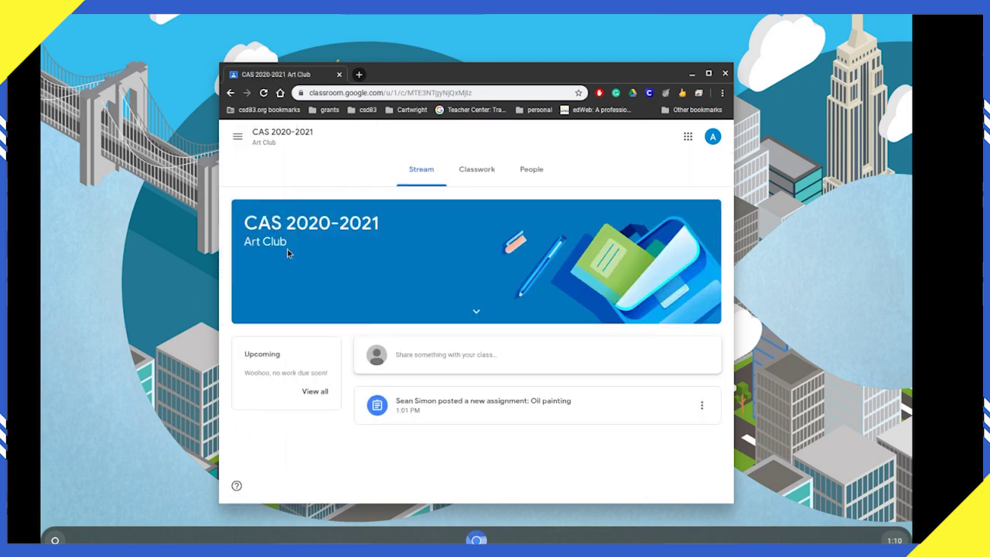
click(478, 180)
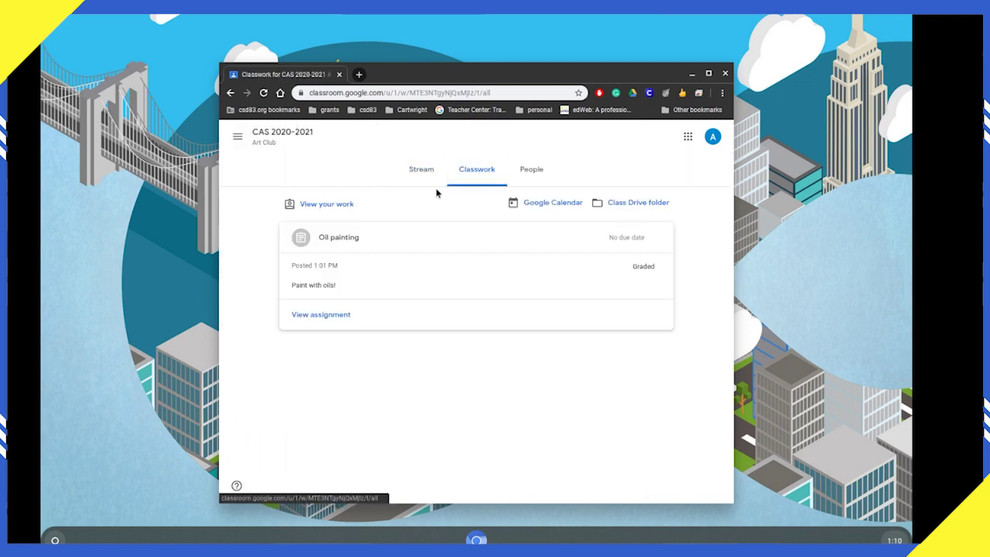
click(328, 207)
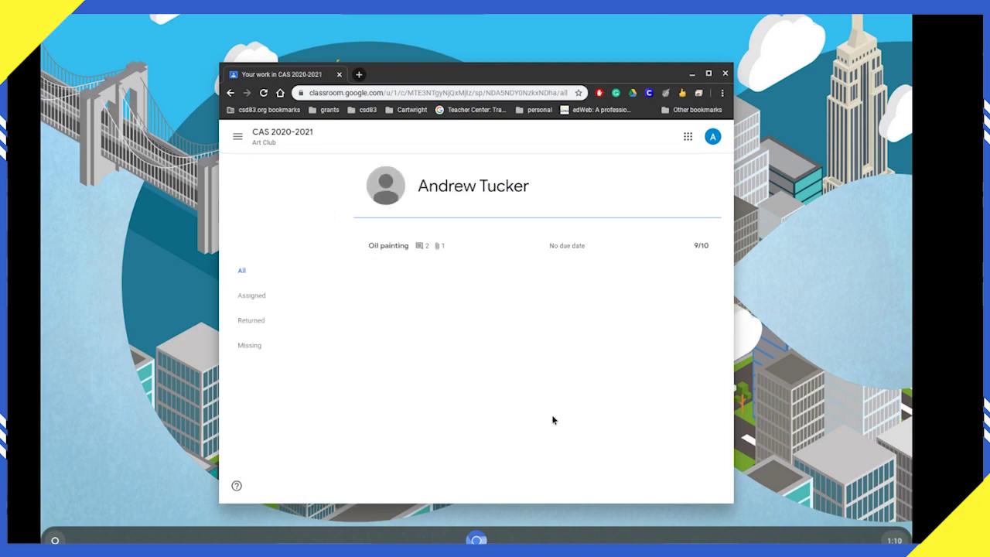